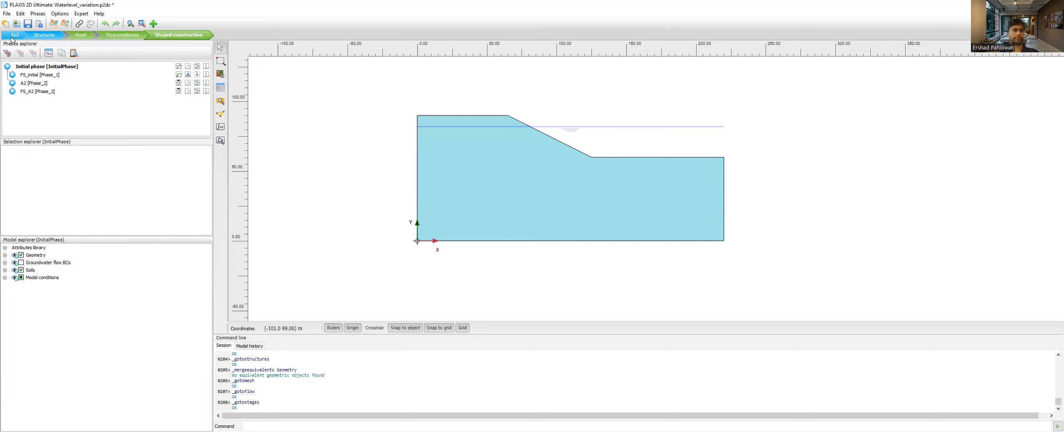
# - Switch to soil definition, create a borehole at x = 0 and add one soil layer to it
pyautogui.click(13, 35)
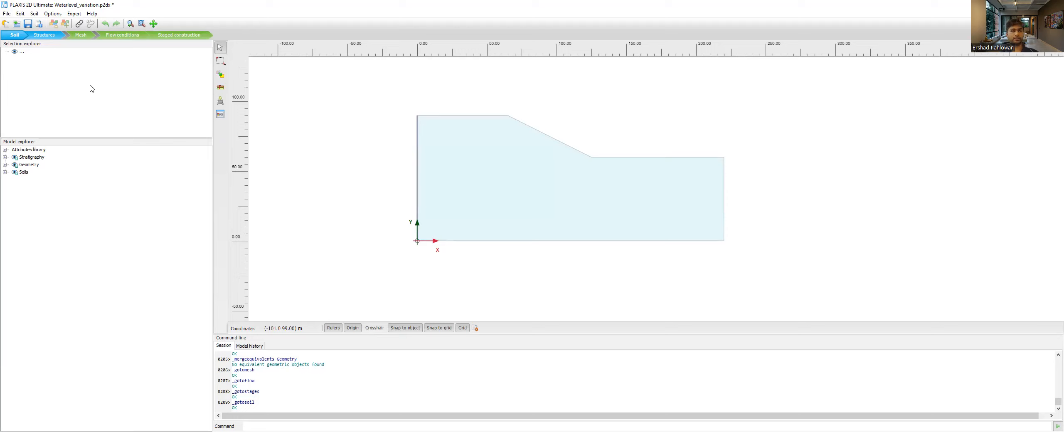
pyautogui.click(220, 89)
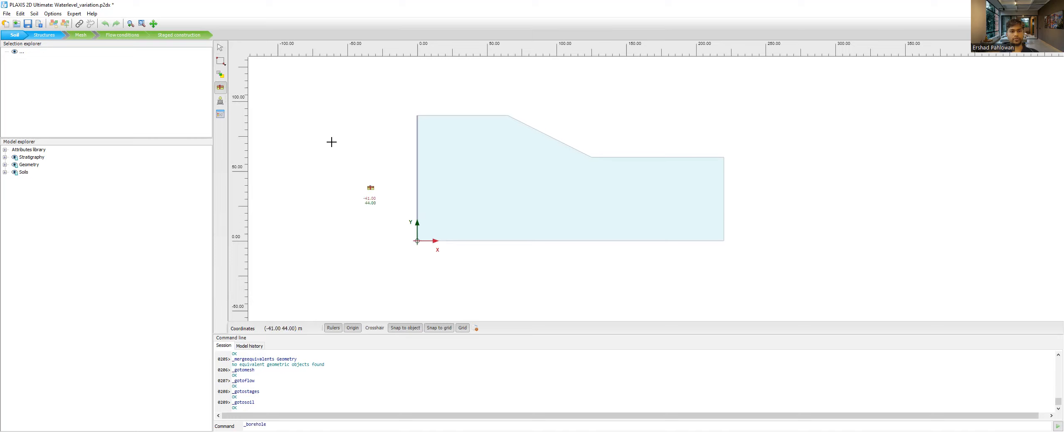
pyautogui.click(417, 241)
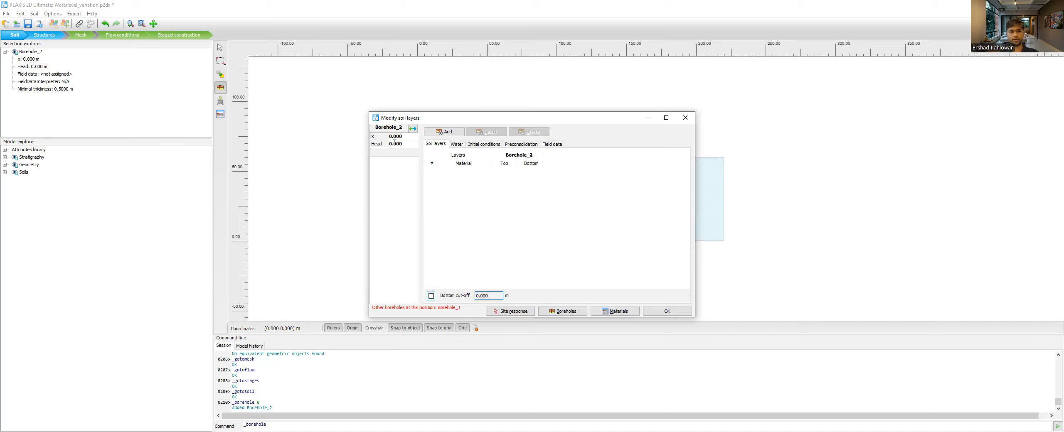
pyautogui.click(445, 132)
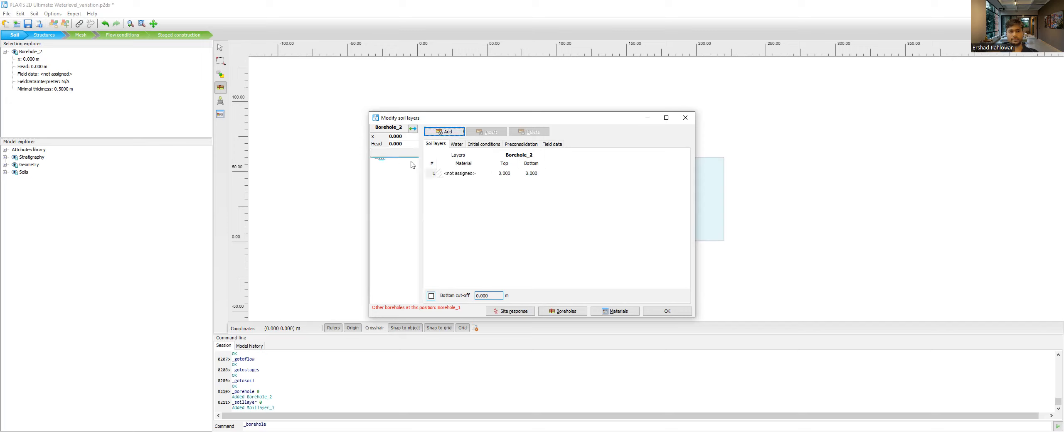
# - Check which materials can be assigned to the new borehole layer, then close the soil layer settings without assigning one
pyautogui.click(467, 176)
pyautogui.click(465, 175)
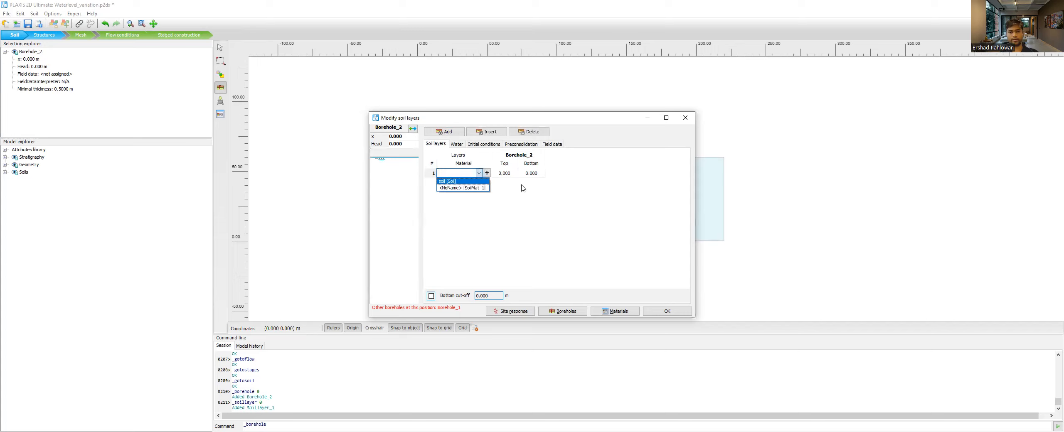
pyautogui.click(620, 263)
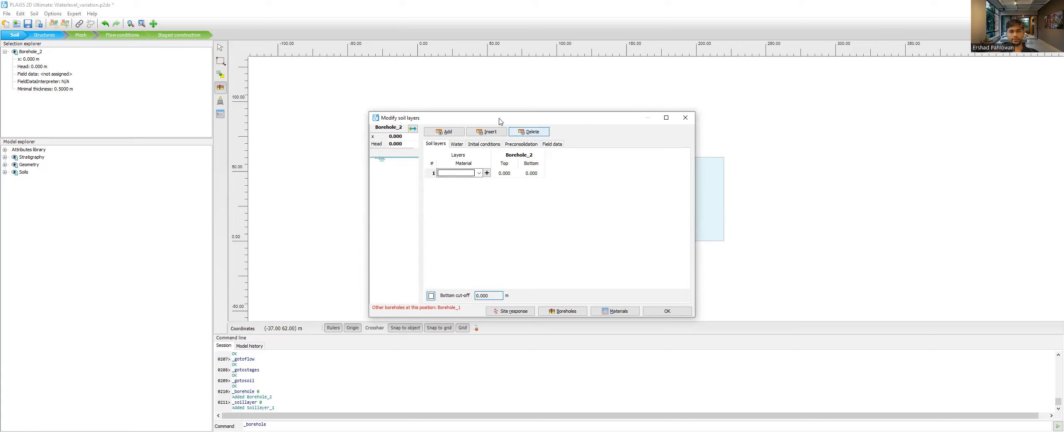
pyautogui.click(676, 315)
pyautogui.click(676, 316)
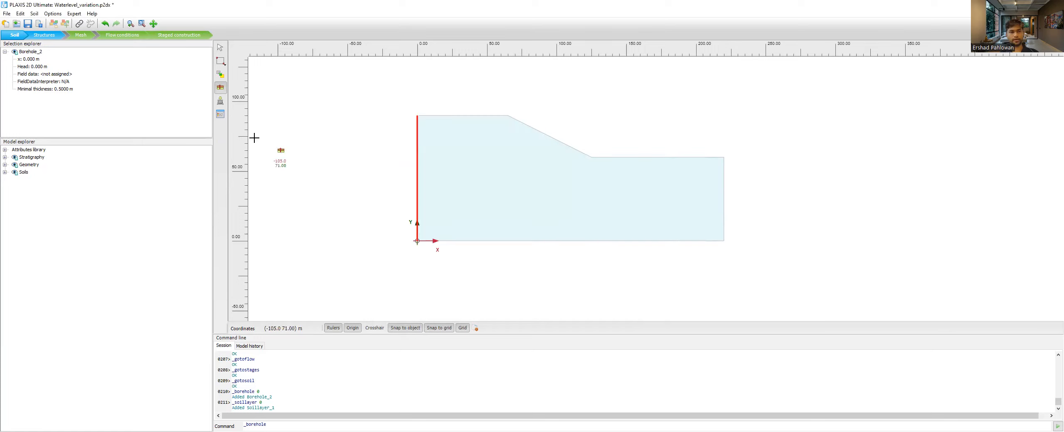
# - Create a new soil material set and look through its property categories from general to initial, returning to the general properties
pyautogui.click(221, 119)
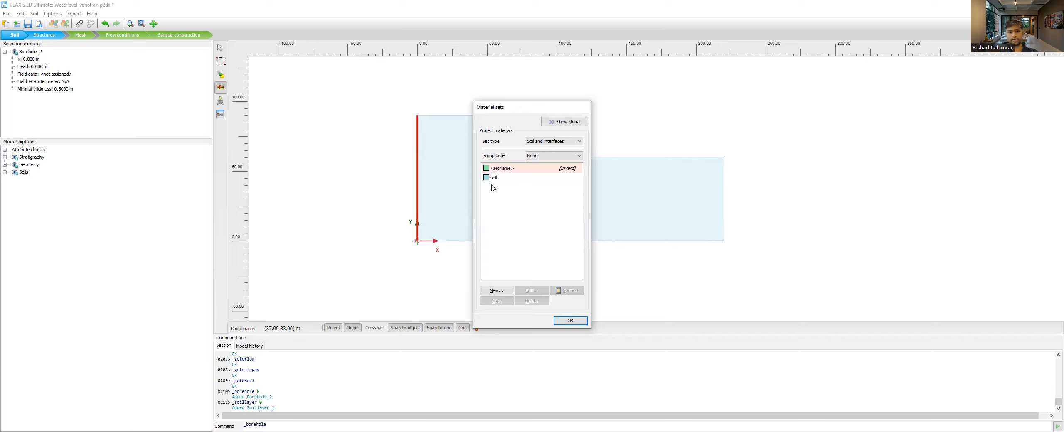
pyautogui.click(496, 290)
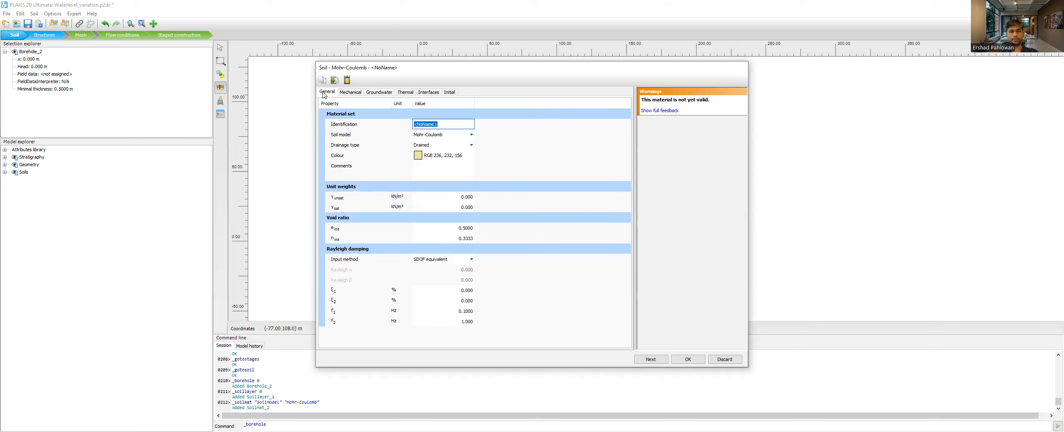
pyautogui.click(351, 92)
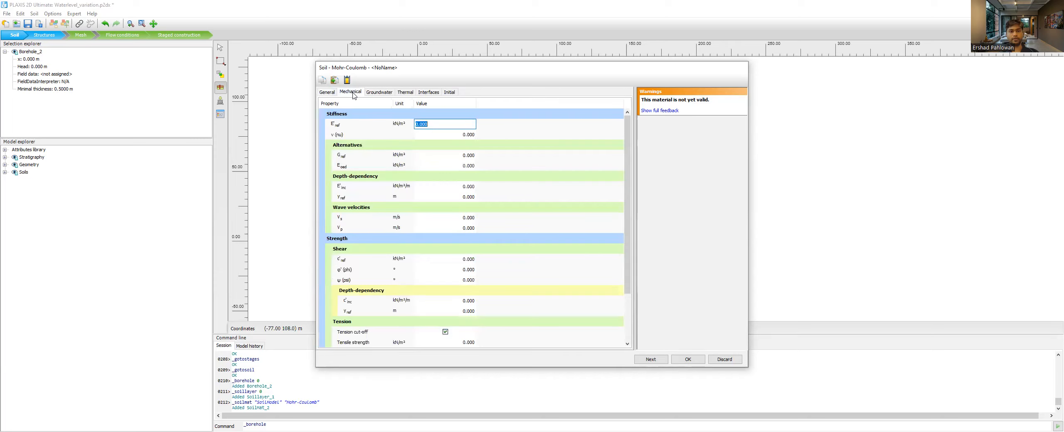
pyautogui.click(375, 92)
pyautogui.click(407, 92)
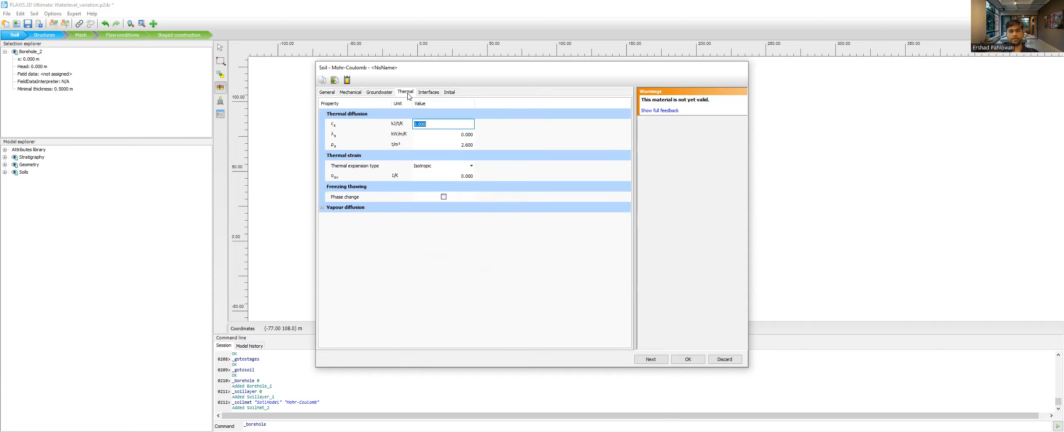
pyautogui.click(429, 92)
pyautogui.click(450, 92)
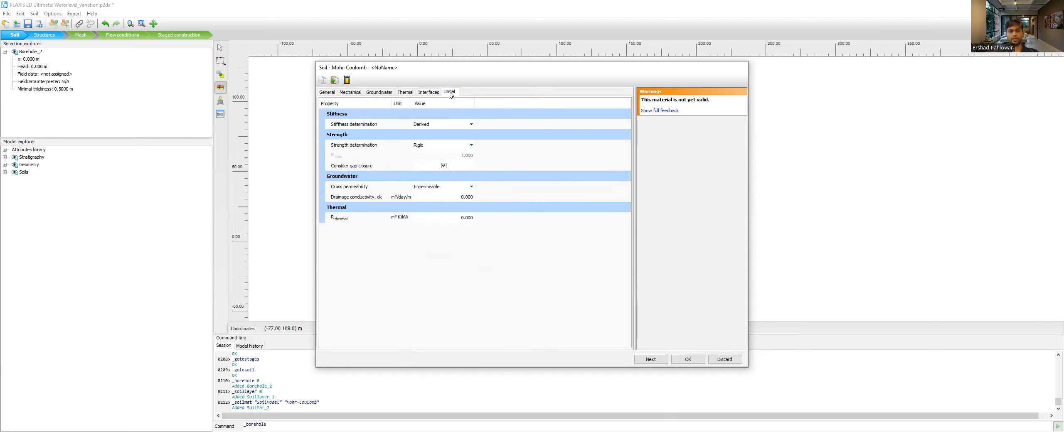
pyautogui.click(328, 93)
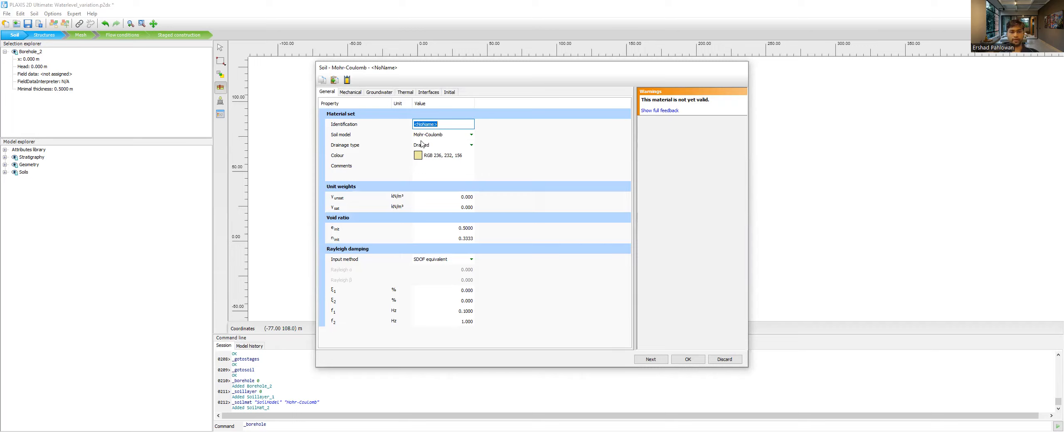
# - Examine the new material's soil model and drainage type options and its stiffness, strength and excess pore pressure parameters
pyautogui.click(448, 136)
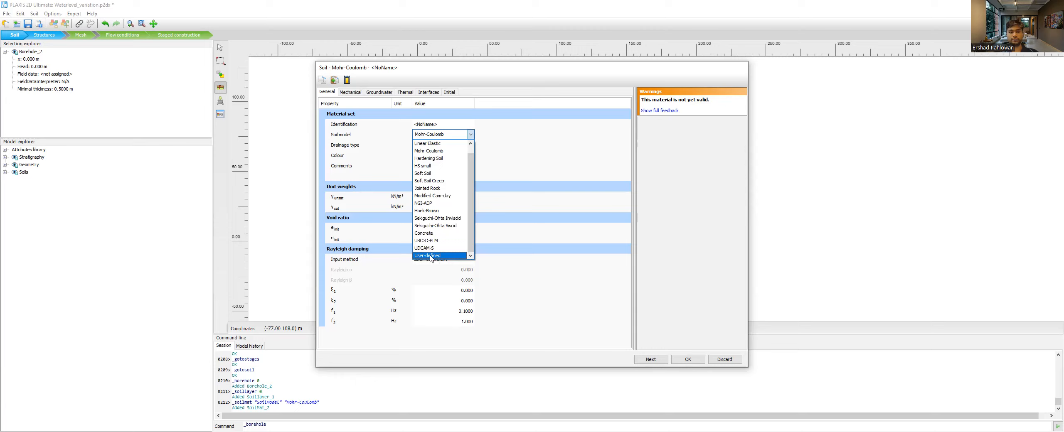
pyautogui.click(357, 153)
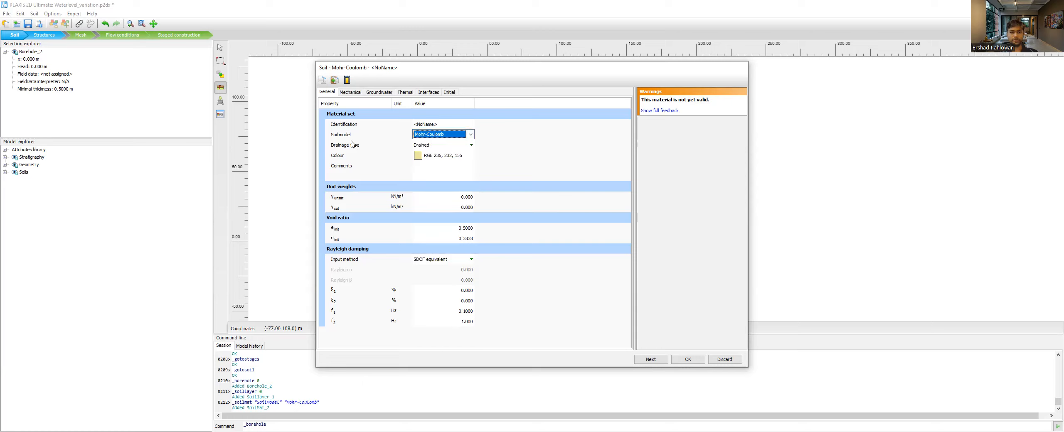
pyautogui.click(440, 150)
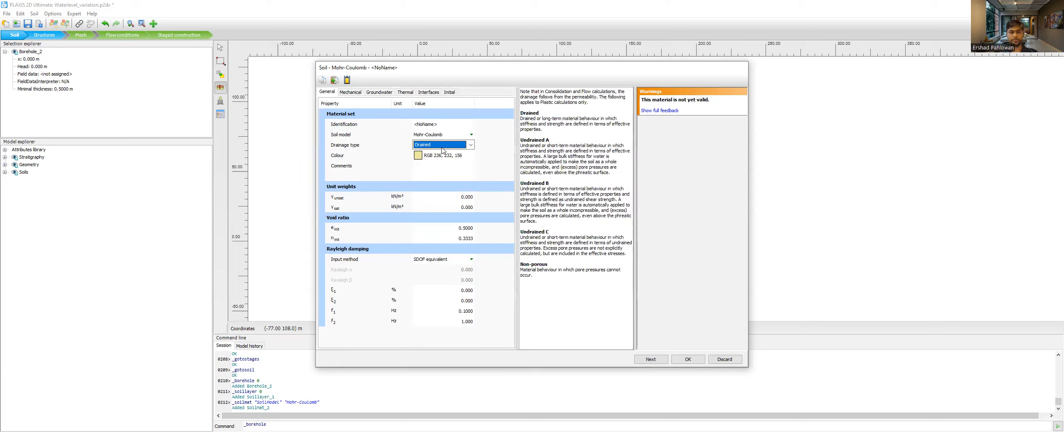
pyautogui.click(441, 150)
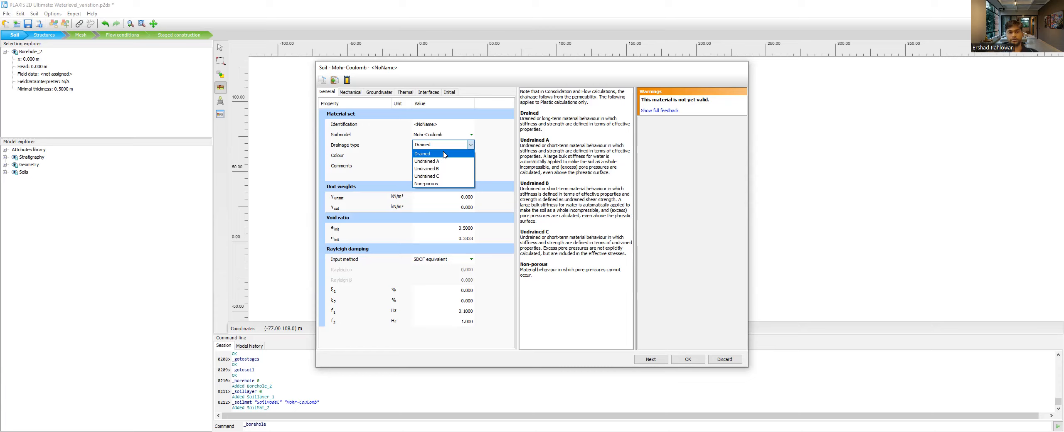
pyautogui.click(364, 155)
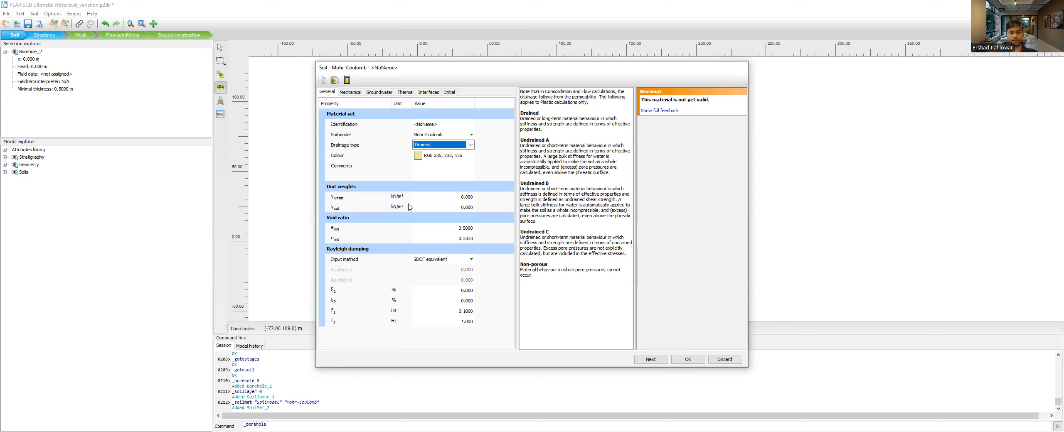
pyautogui.click(349, 93)
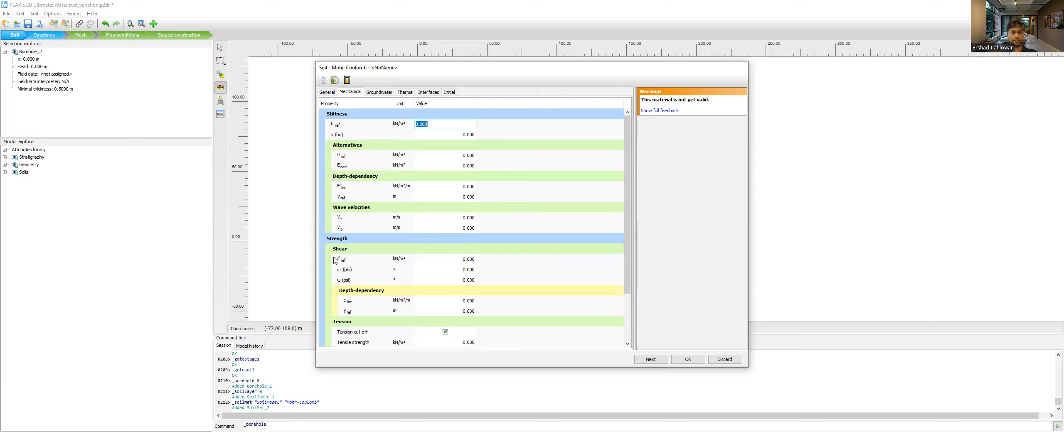
pyautogui.scroll(-2, 335, 259)
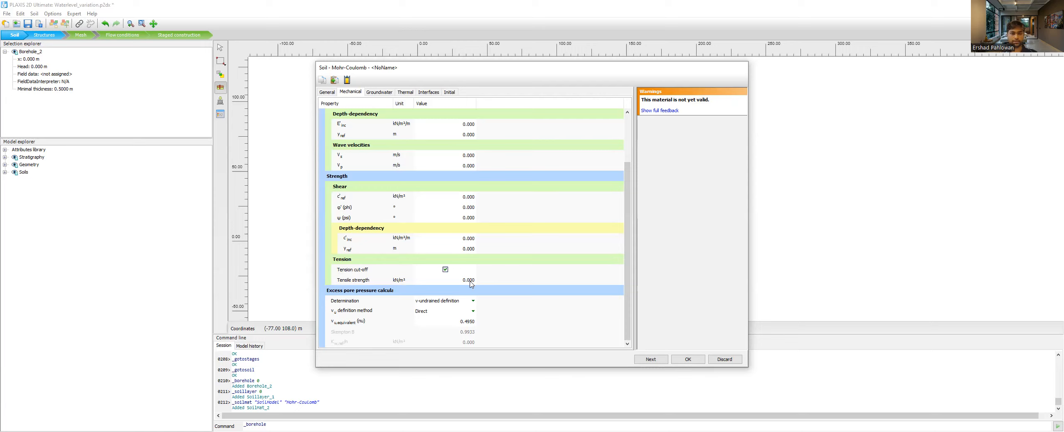
# - Set the groundwater classification type of the new material to Hypres
pyautogui.click(374, 94)
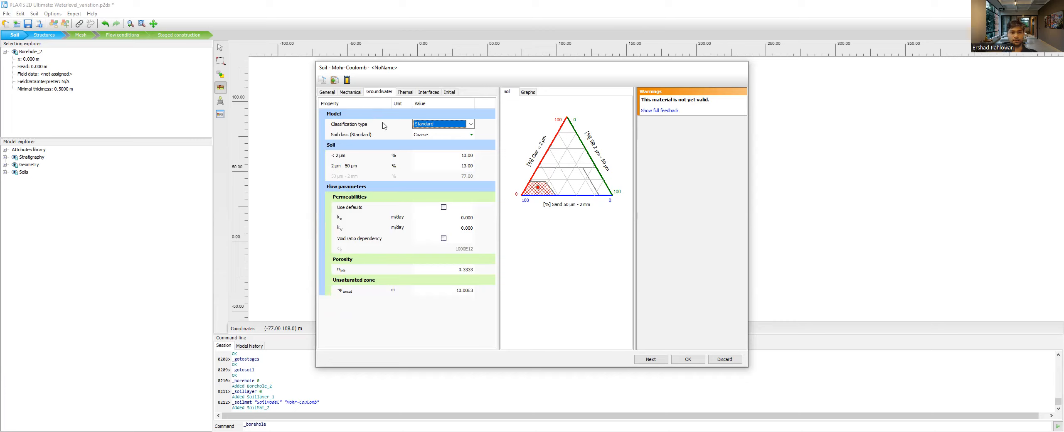
pyautogui.click(434, 126)
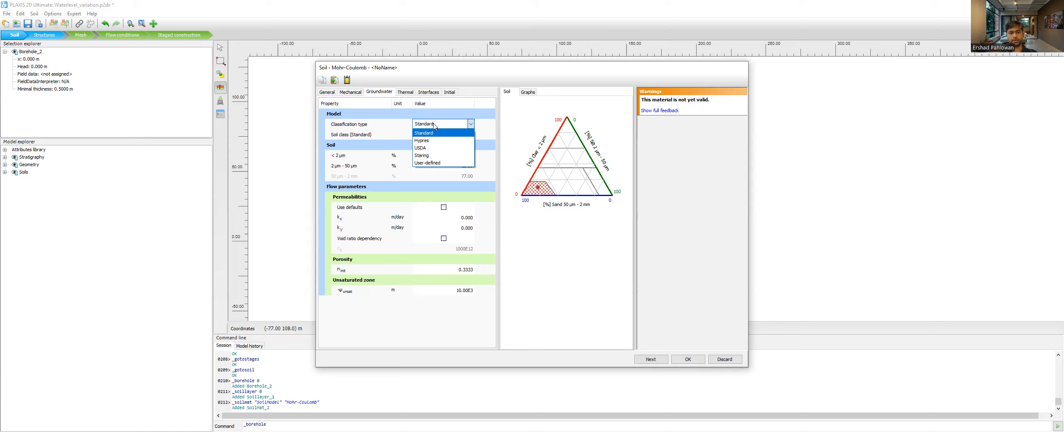
pyautogui.click(434, 126)
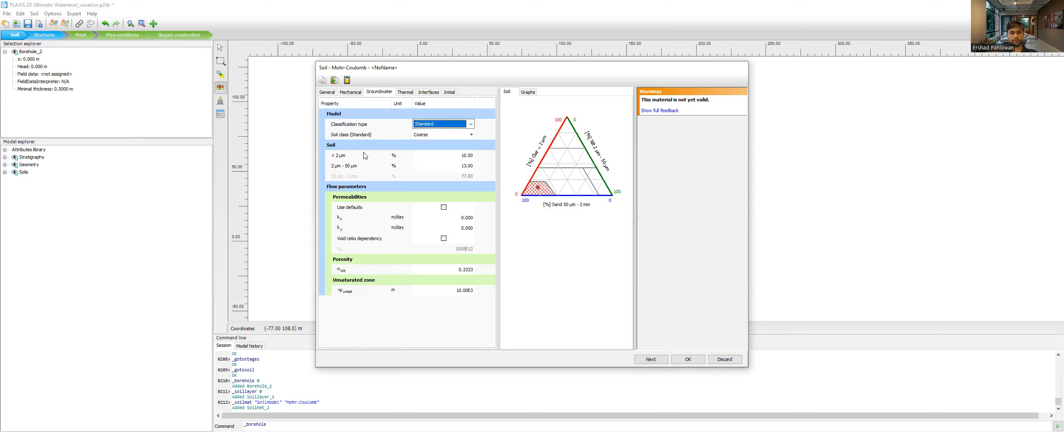
pyautogui.click(424, 126)
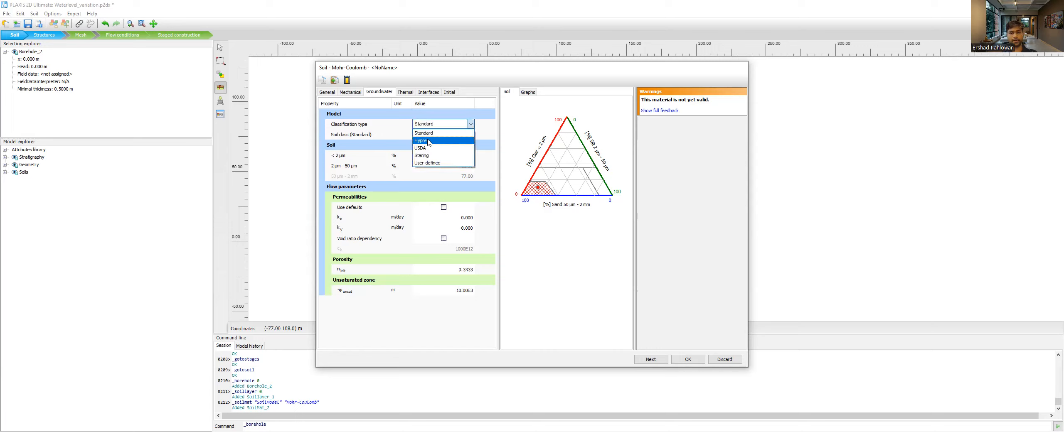
pyautogui.click(428, 142)
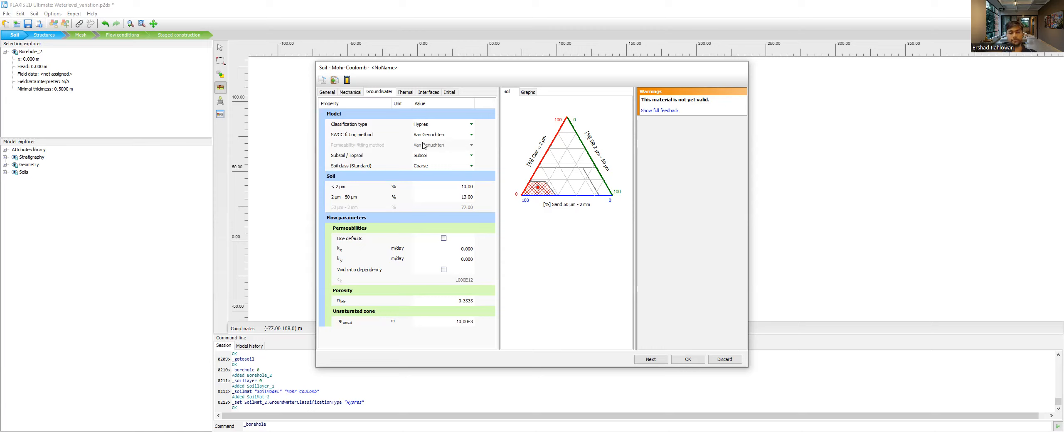
# - Examine the Hypres options for SWCC fitting method, subsoil or topsoil, and soil class, keeping Van Genuchten, Subsoil and Coarse
pyautogui.click(437, 138)
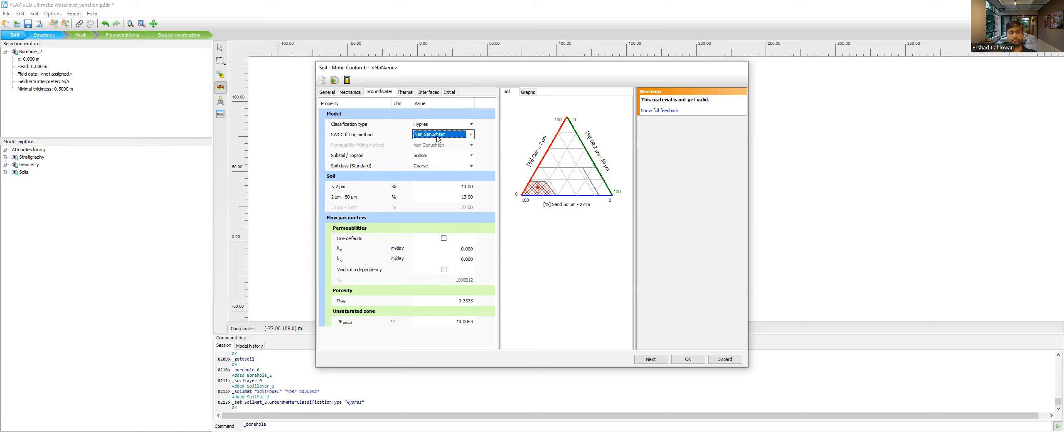
pyautogui.click(437, 139)
pyautogui.click(437, 137)
pyautogui.click(434, 157)
pyautogui.click(428, 165)
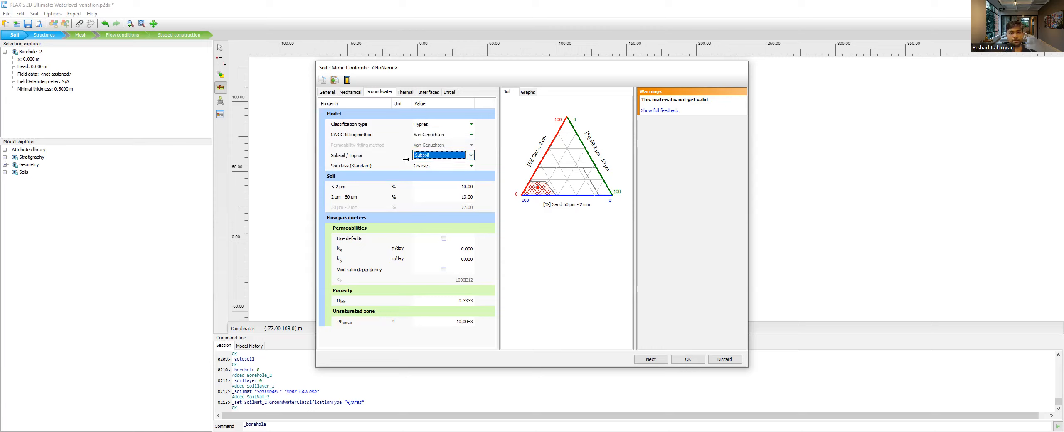
pyautogui.click(427, 168)
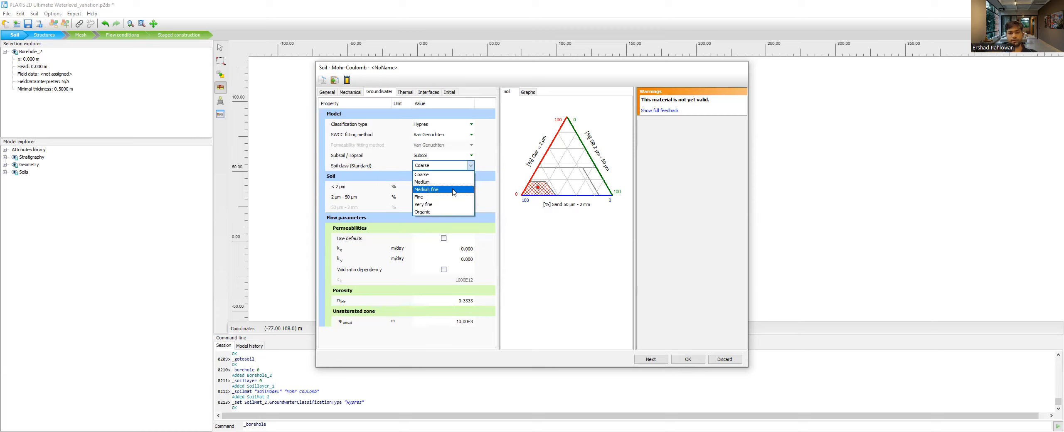
pyautogui.click(404, 195)
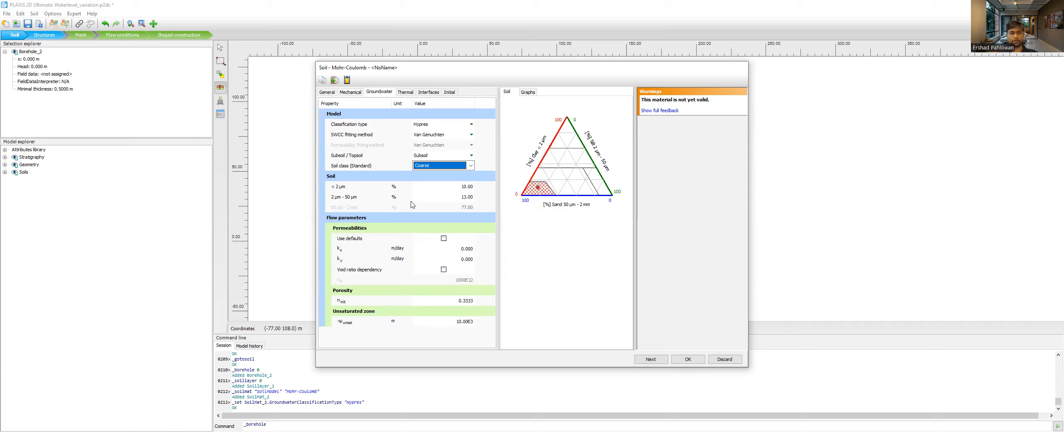
# - Examine the new material's thermal diffusion, thermal strain, phase change and vapour diffusion properties
pyautogui.click(406, 92)
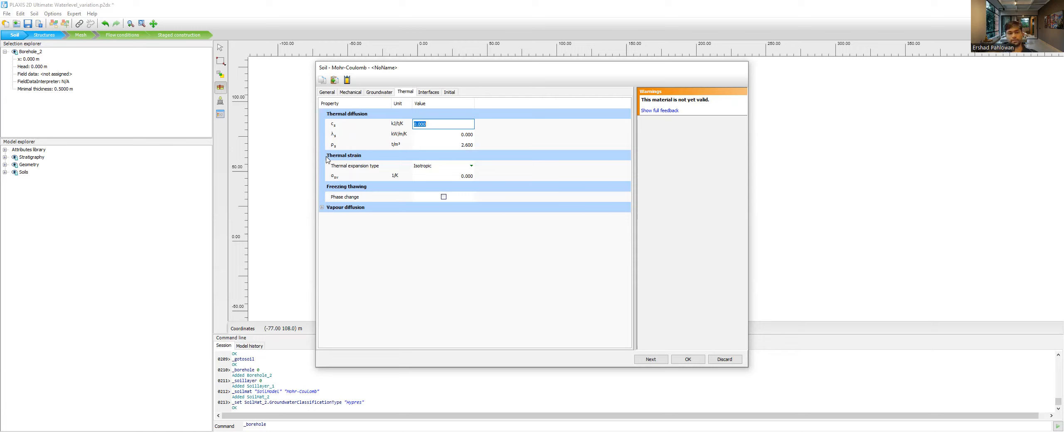
pyautogui.click(403, 201)
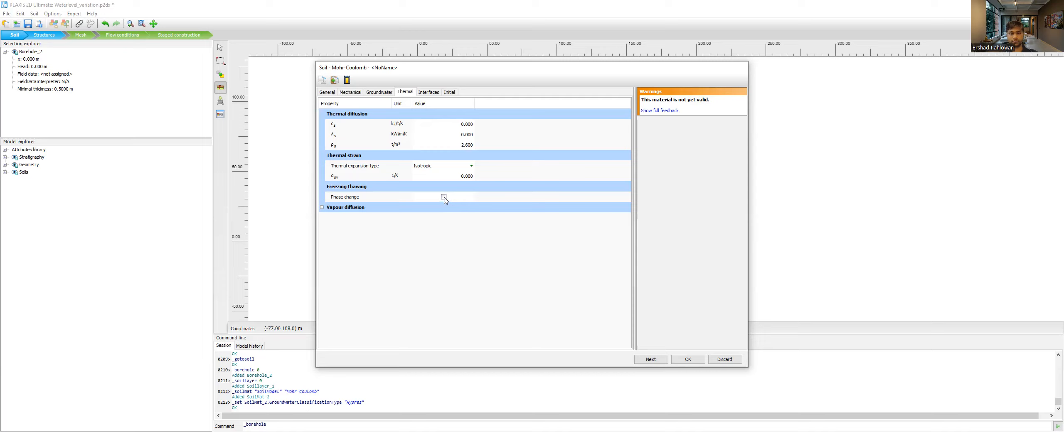
pyautogui.click(322, 208)
# - Examine the new material's interface options for stiffness determination, strength determination and cross permeability, keeping Derived, Rigid and Impermeable
pyautogui.click(427, 92)
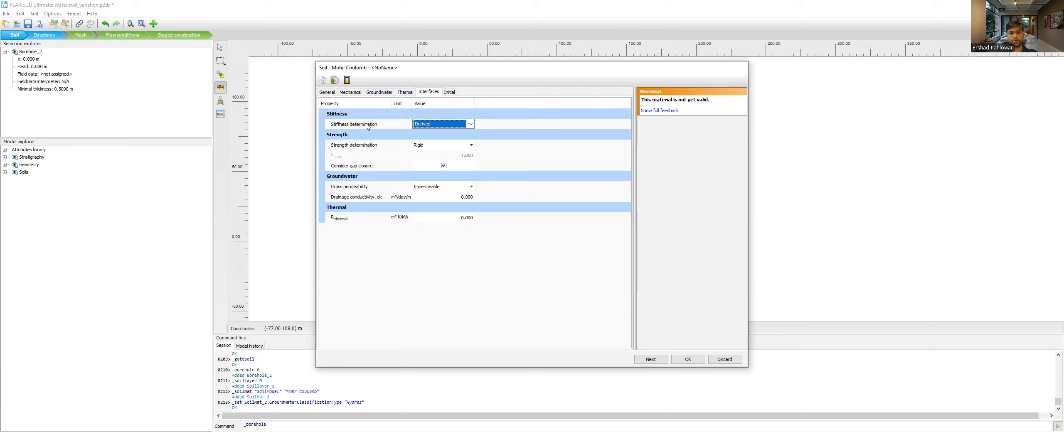
pyautogui.click(441, 125)
pyautogui.click(441, 132)
pyautogui.click(430, 146)
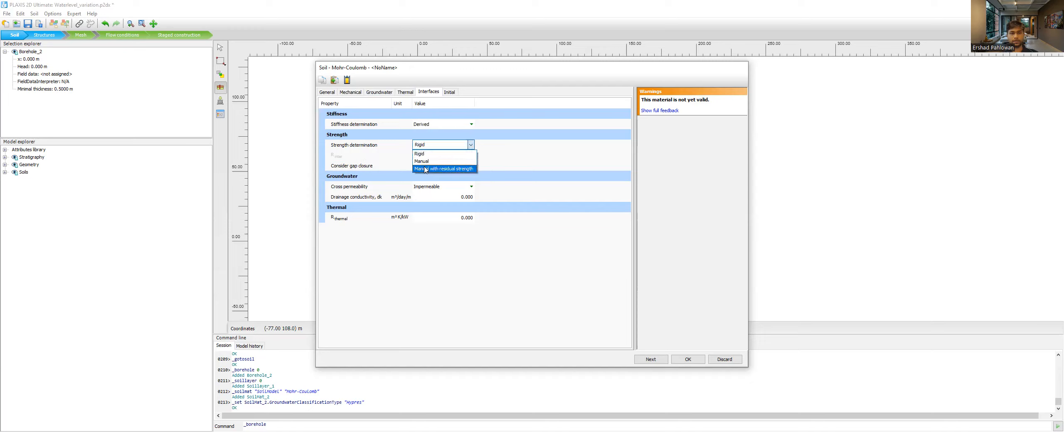
pyautogui.click(383, 158)
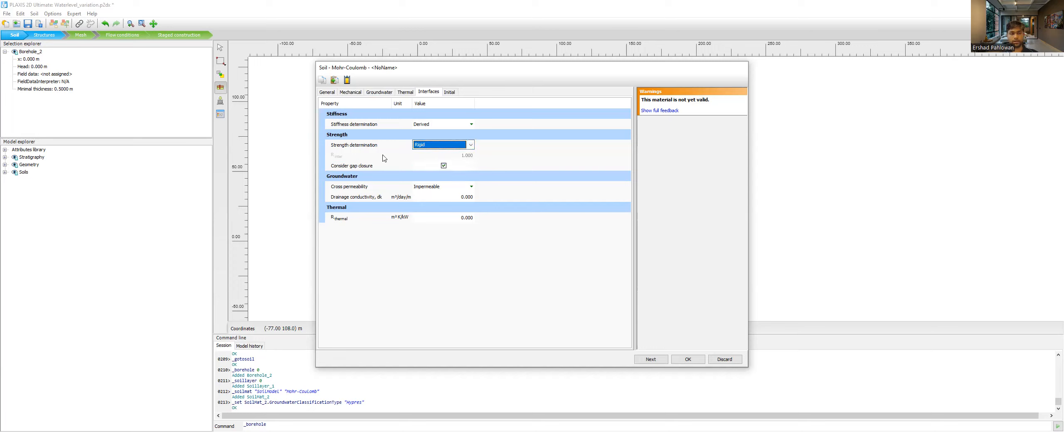
pyautogui.click(443, 188)
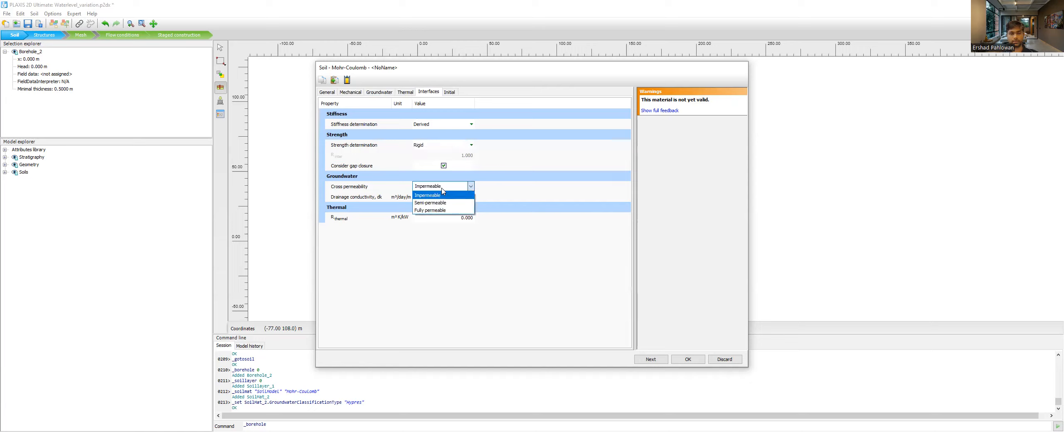
pyautogui.click(443, 195)
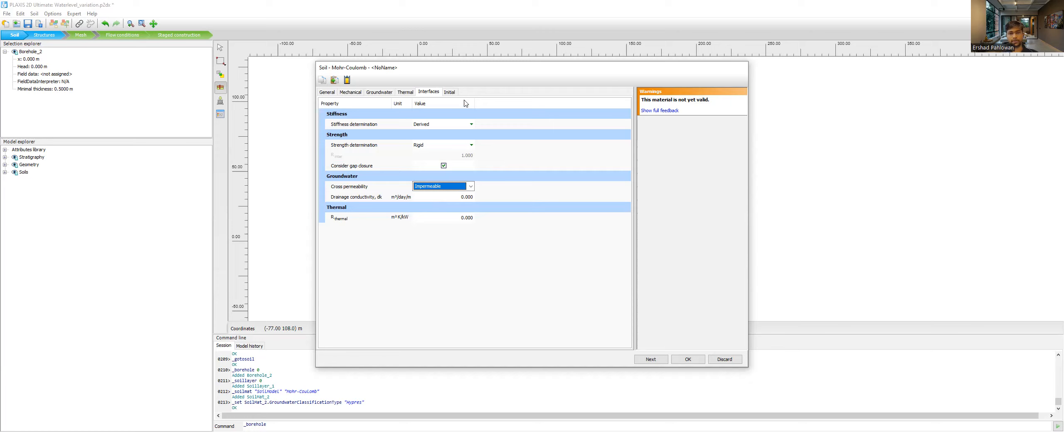
# - Set the new material's K0 determination to Manual, accept the material and close the material sets
pyautogui.click(452, 92)
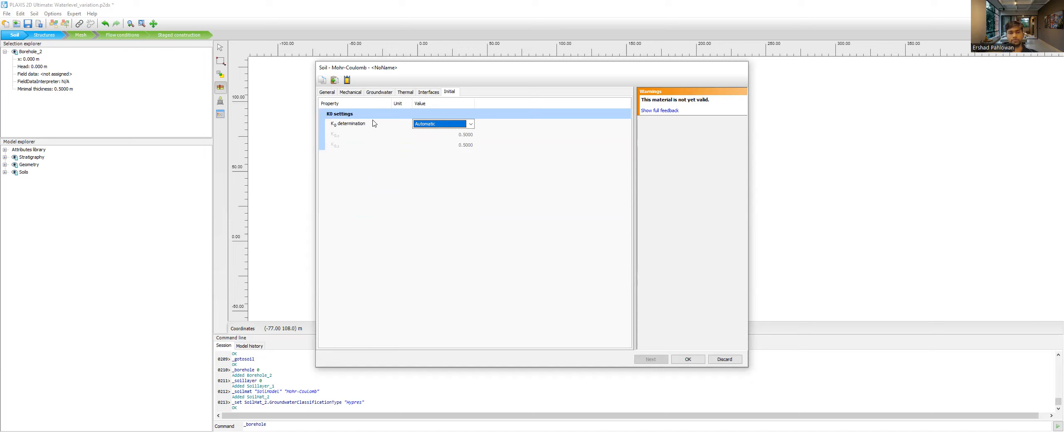
pyautogui.click(441, 125)
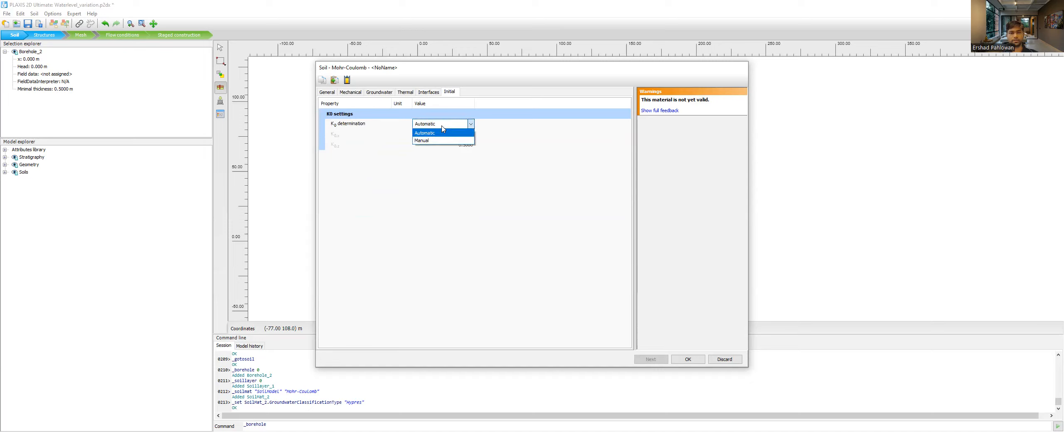
pyautogui.click(428, 140)
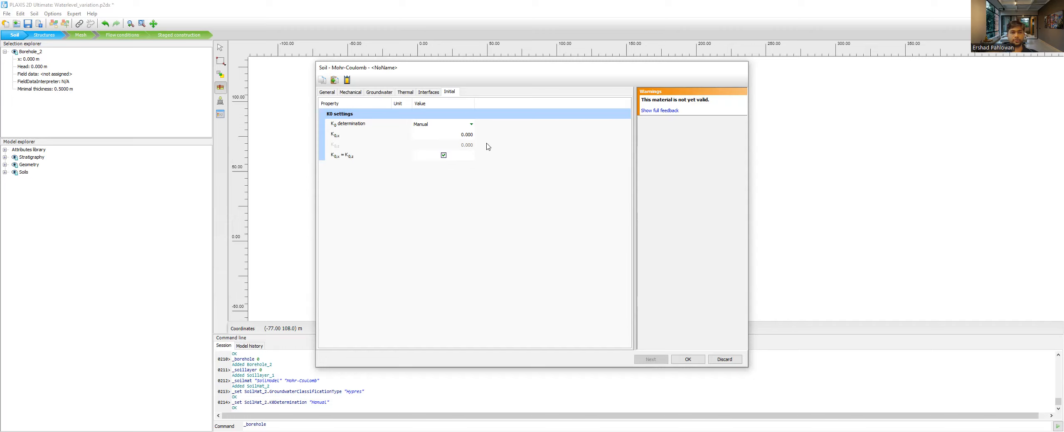
pyautogui.click(688, 360)
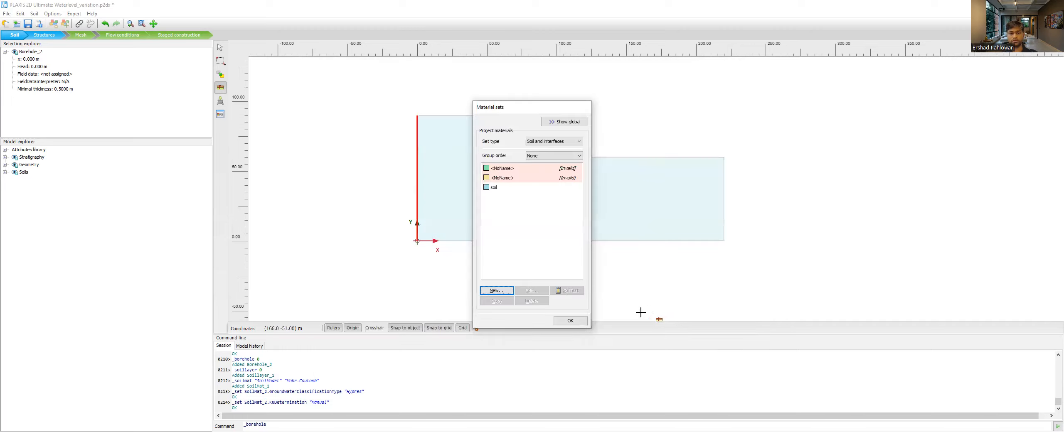
pyautogui.click(567, 324)
# - Switch to Structures mode and examine the available creation options for points, lines and soil polygons
pyautogui.click(41, 38)
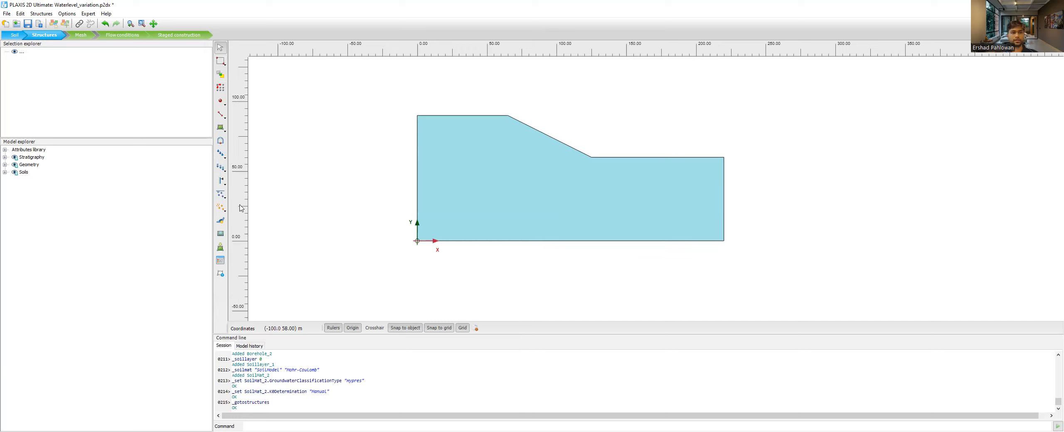
pyautogui.click(224, 132)
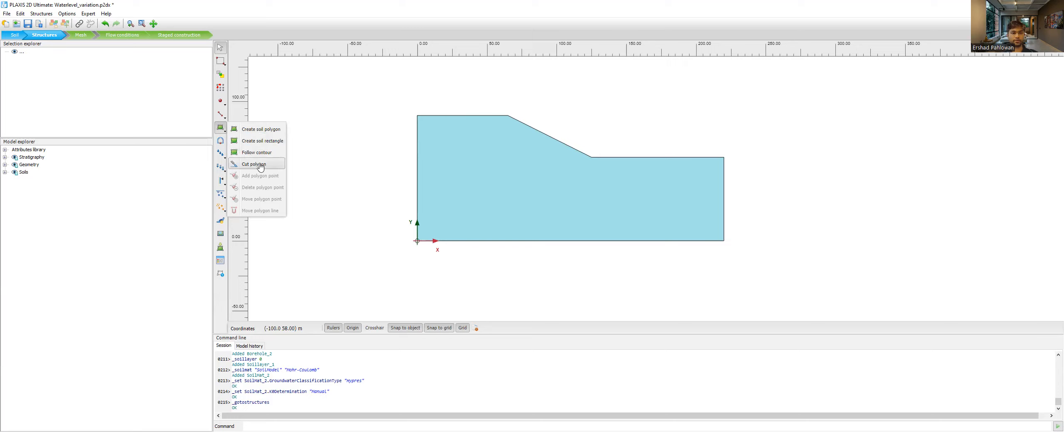
pyautogui.click(223, 103)
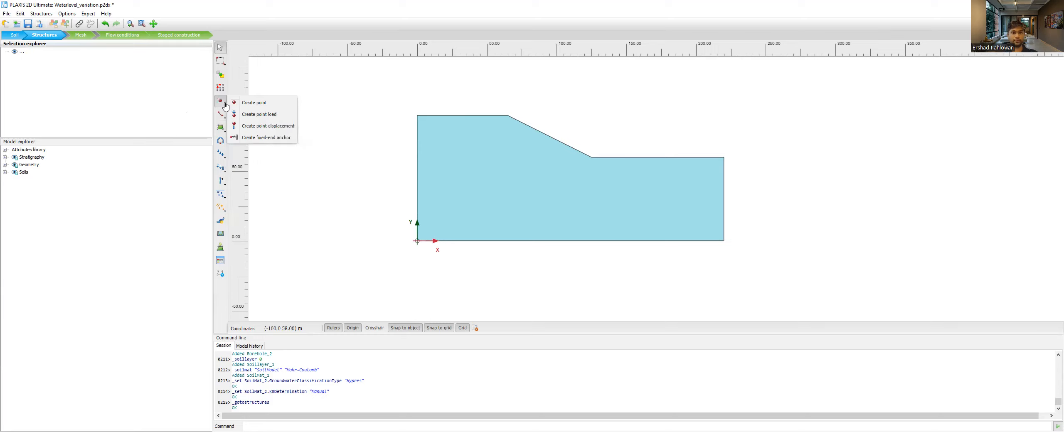
pyautogui.click(222, 116)
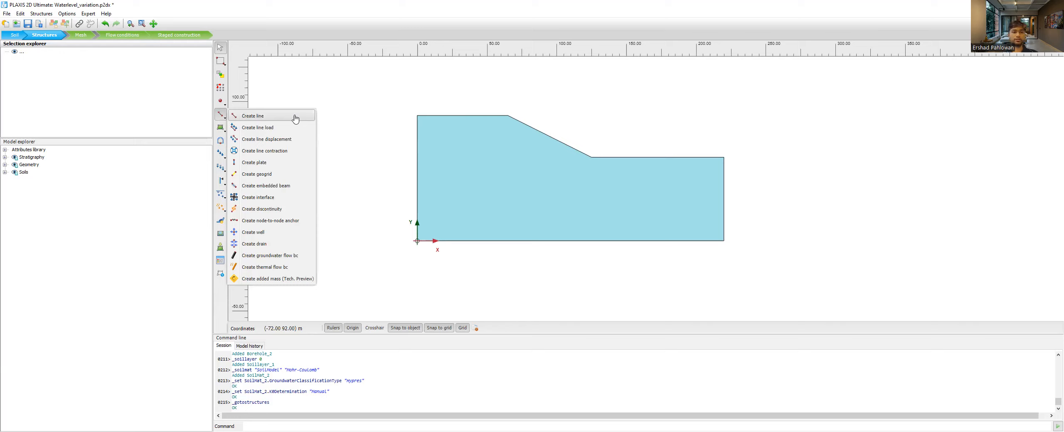
pyautogui.click(220, 127)
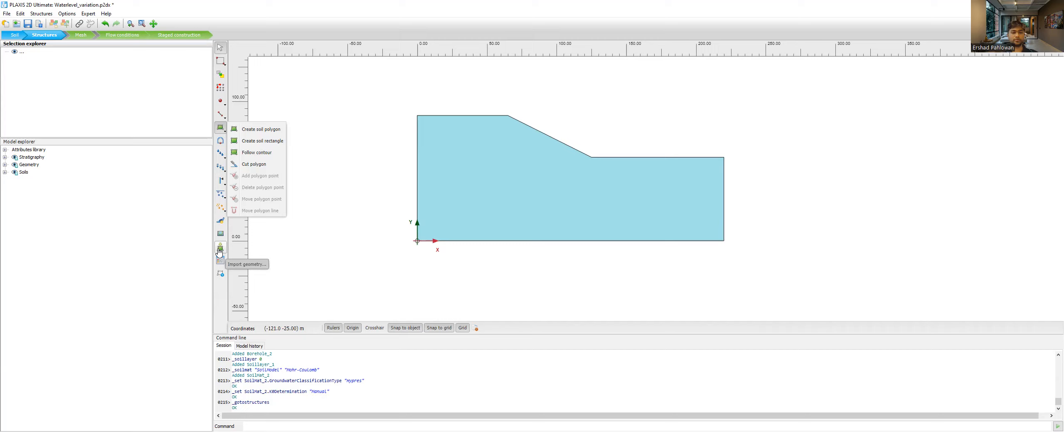
# - Select the slope's soil polygon and examine its point coordinates, assigned material, and thermal and water conditions
pyautogui.click(423, 176)
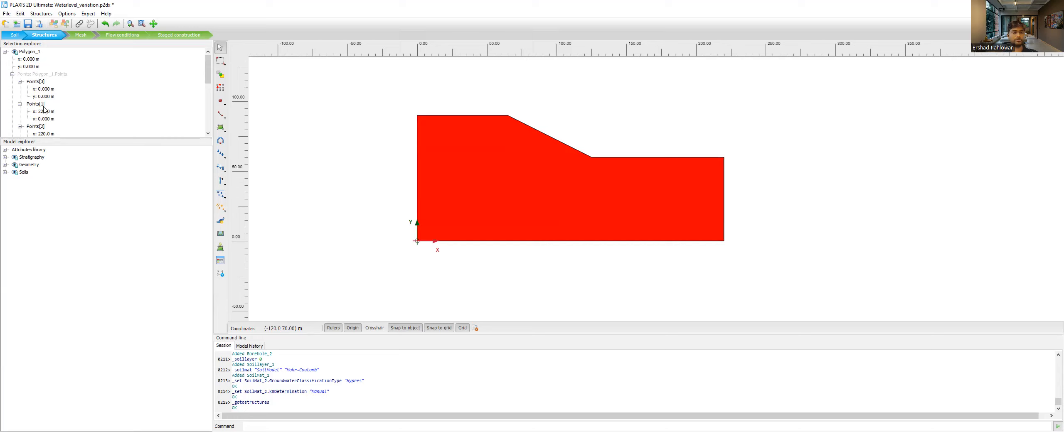
pyautogui.scroll(-2, 46, 100)
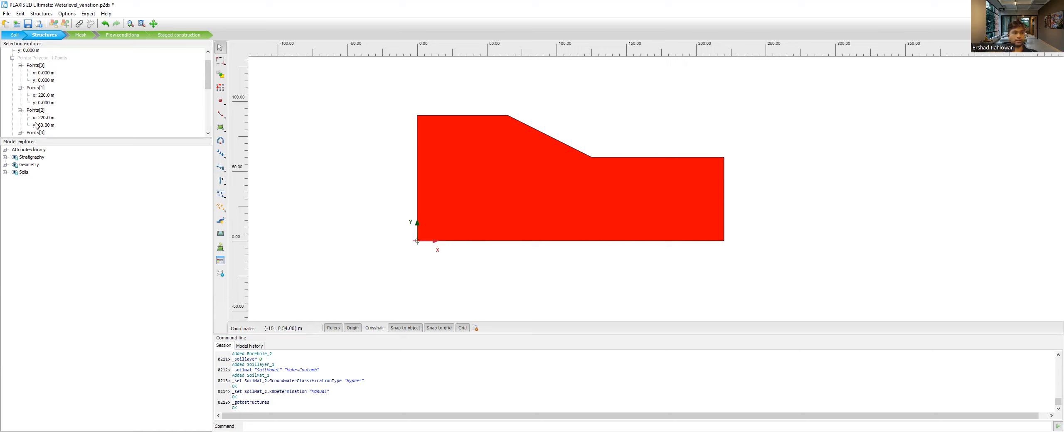
pyautogui.scroll(-6, 39, 128)
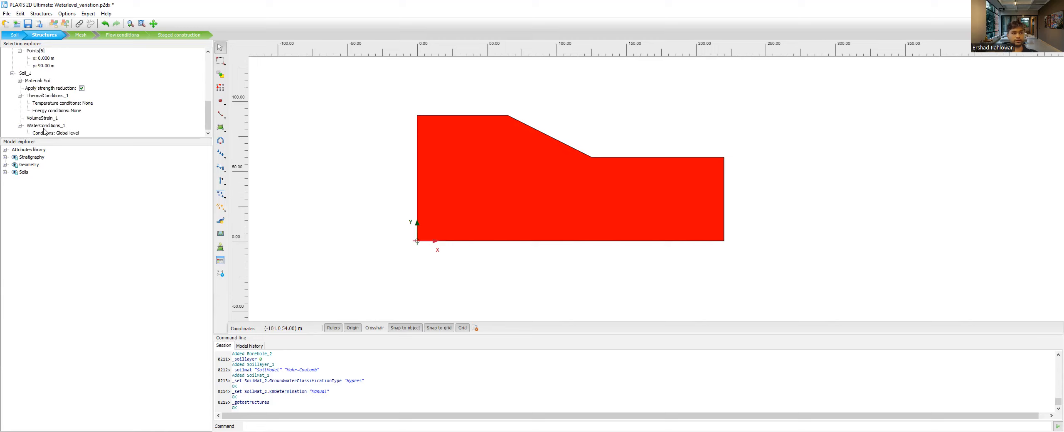
pyautogui.scroll(8, 43, 131)
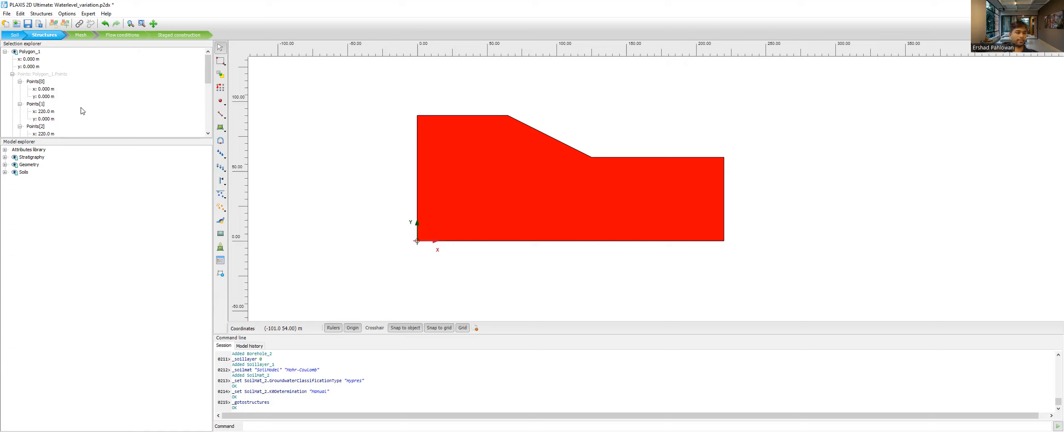
pyautogui.scroll(-1, 83, 111)
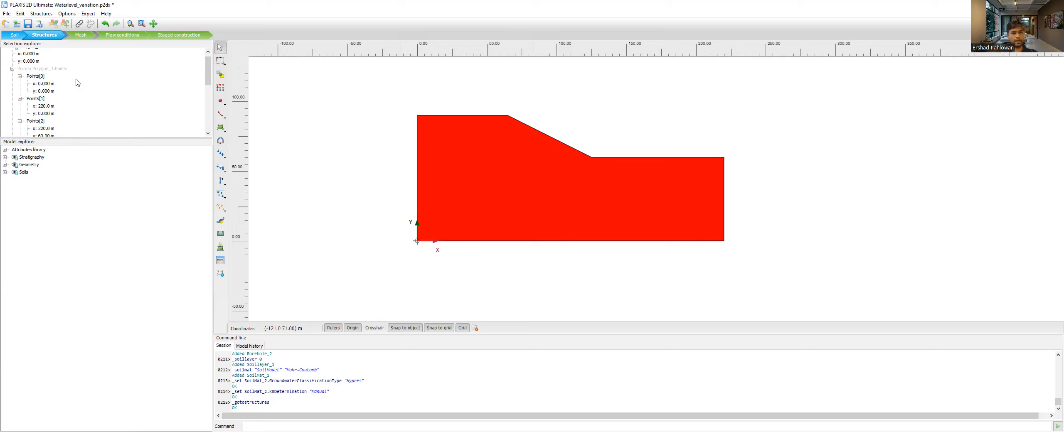
# - Switch to Mesh mode and examine the element distribution choices for mesh generation, leaving without generating a new mesh
pyautogui.click(78, 37)
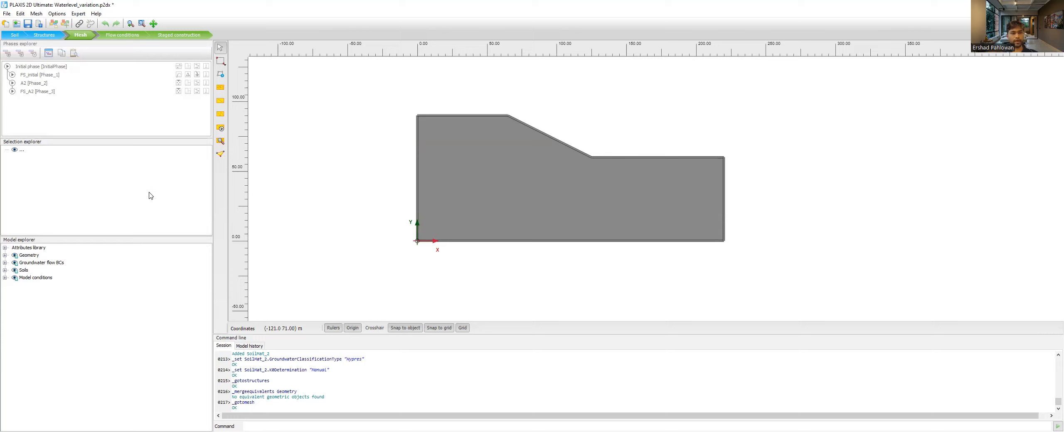
pyautogui.click(220, 130)
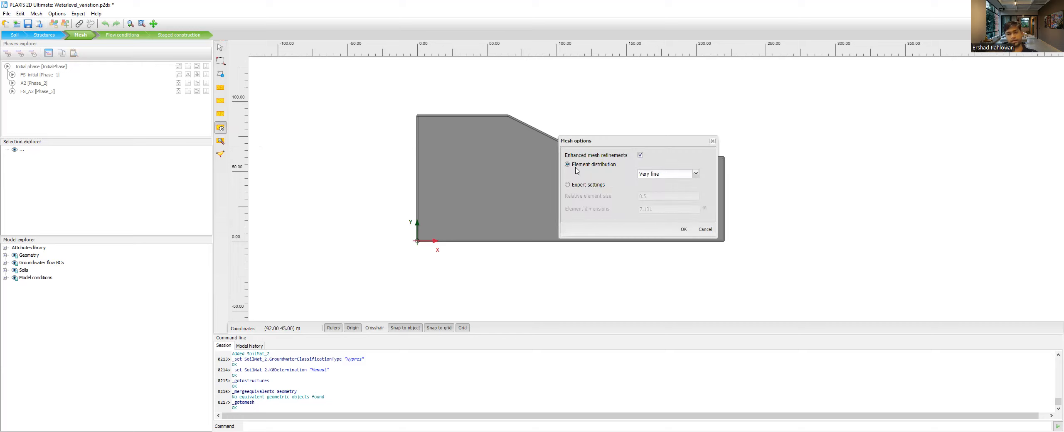
pyautogui.click(652, 176)
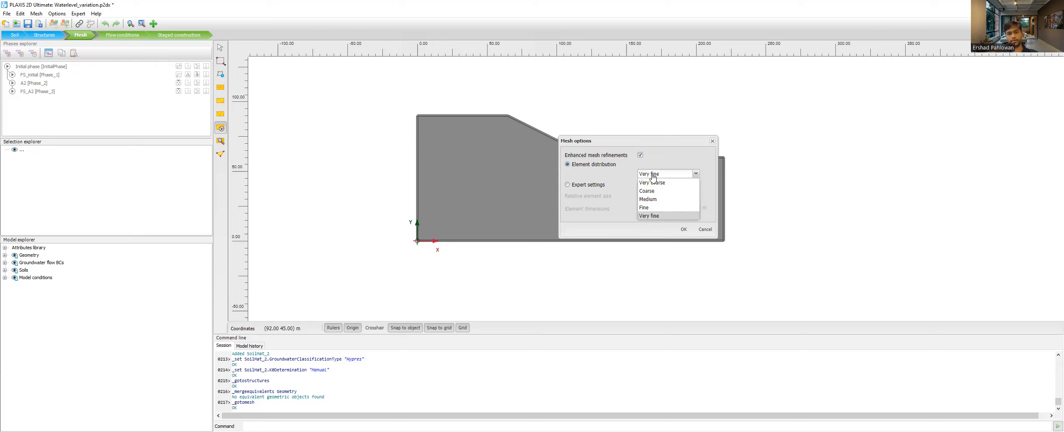
pyautogui.click(595, 178)
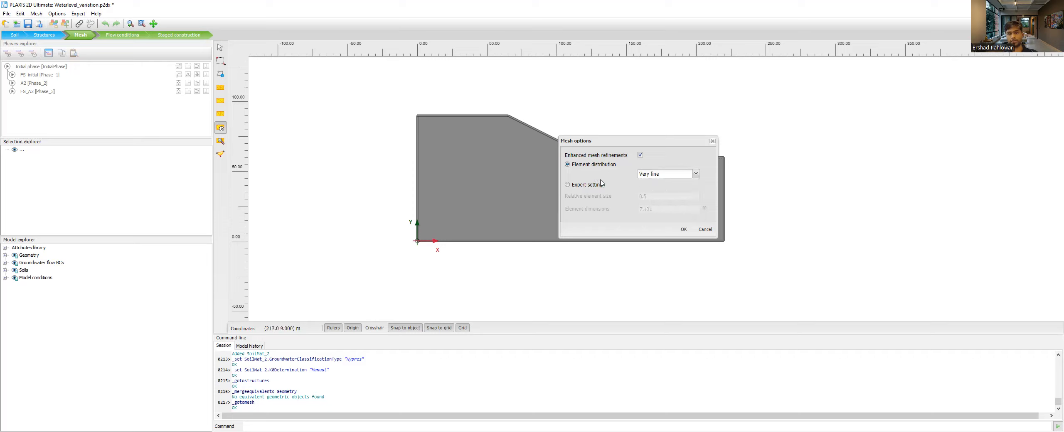
pyautogui.click(704, 230)
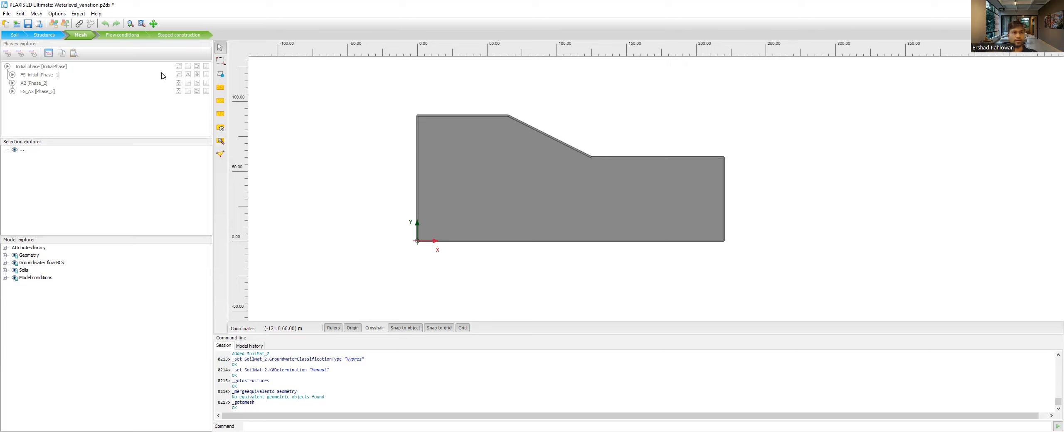
# - Switch to Flow conditions mode and examine the initial phase's settings and calculation types, keeping K0 procedure
pyautogui.click(124, 35)
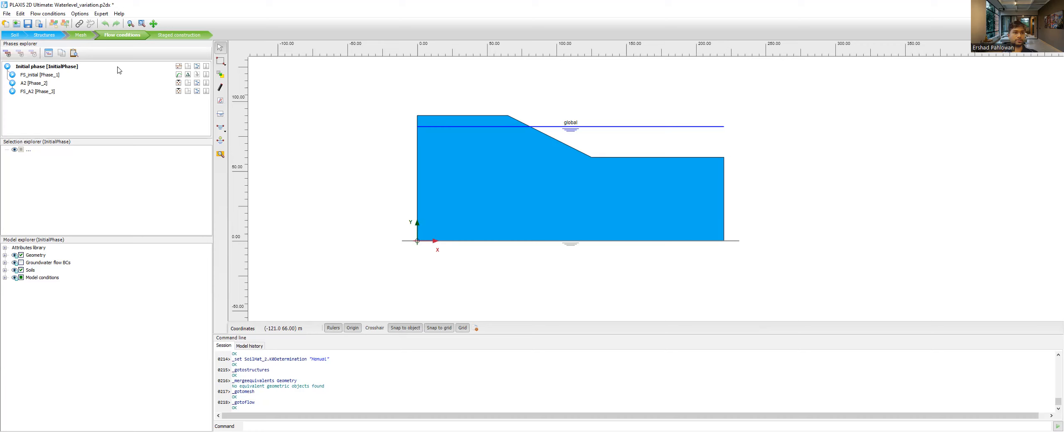
pyautogui.click(36, 68)
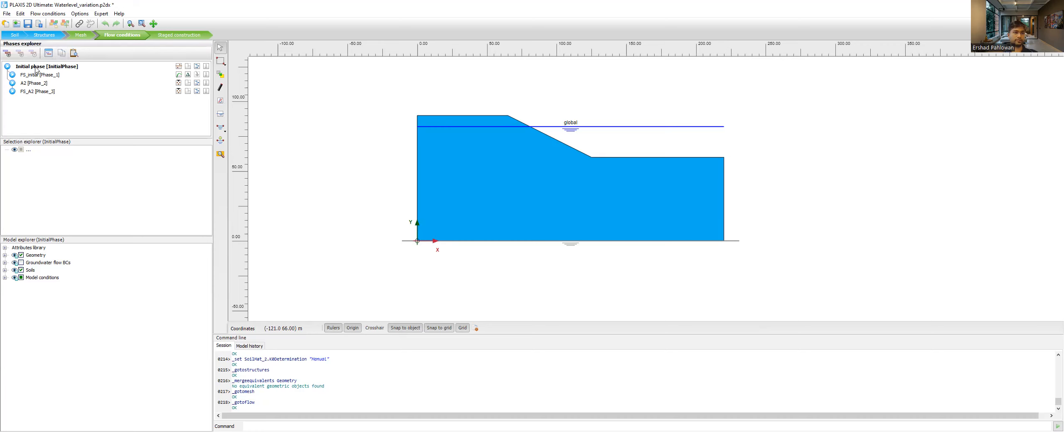
pyautogui.doubleClick(36, 69)
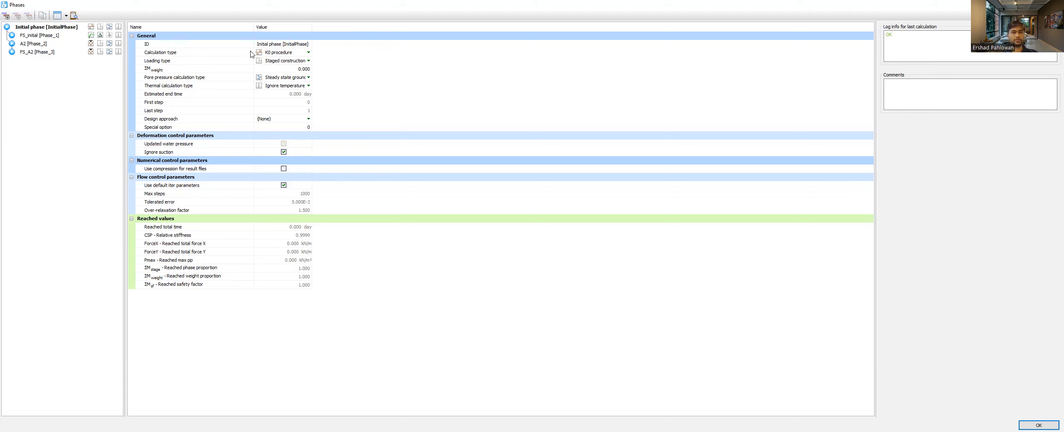
pyautogui.click(278, 53)
pyautogui.click(278, 53)
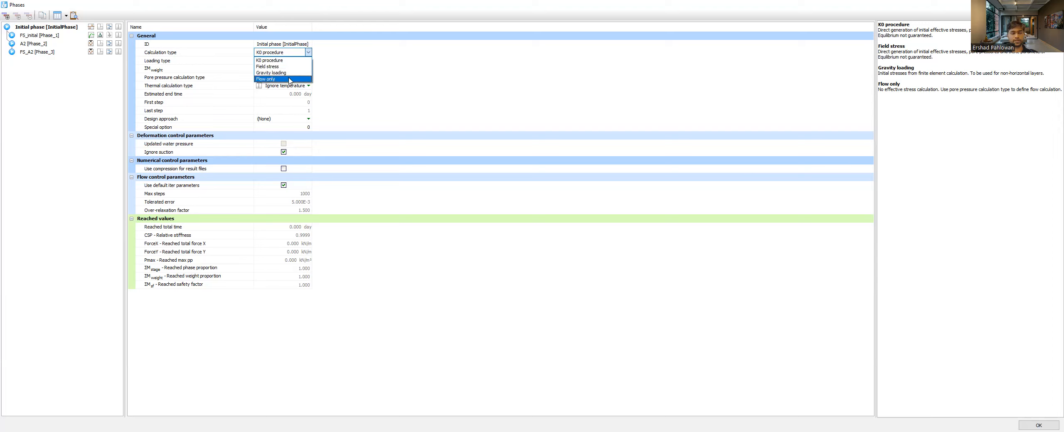
pyautogui.click(335, 58)
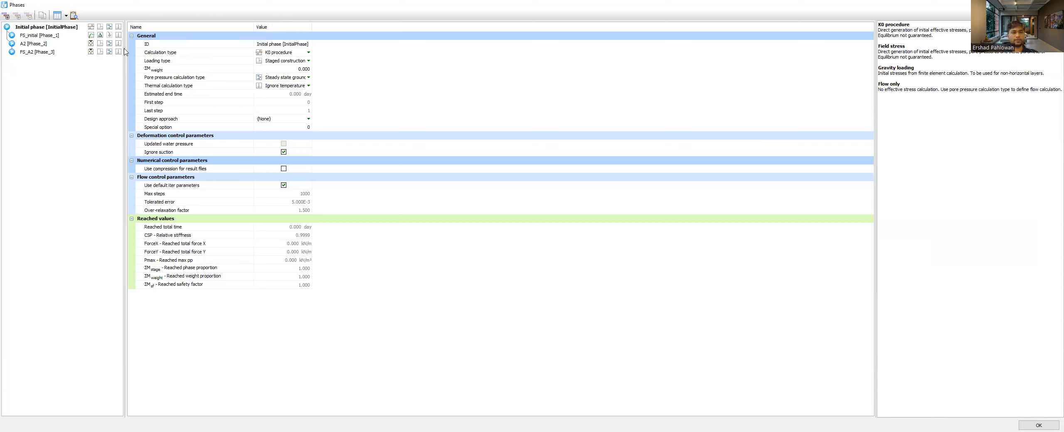
# - Examine the FS_initial phase's settings and calculation types, keeping Safety, and close the phase settings
pyautogui.click(34, 36)
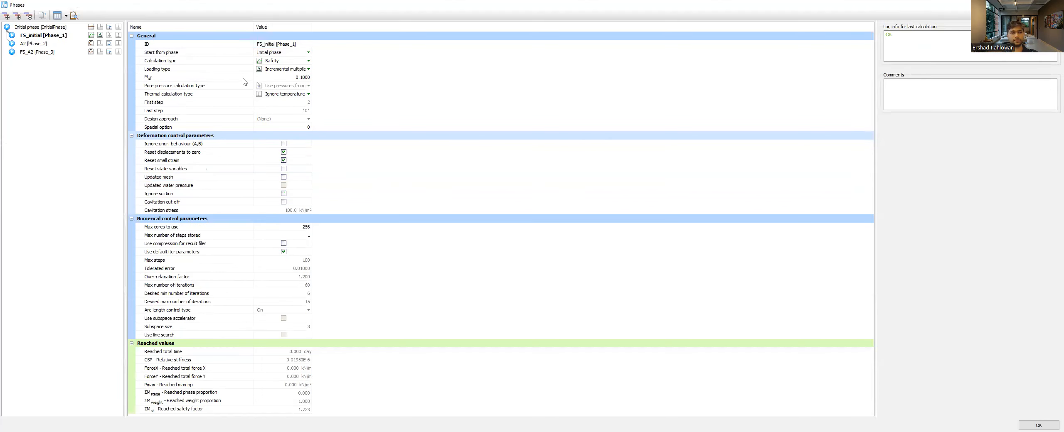
pyautogui.click(275, 63)
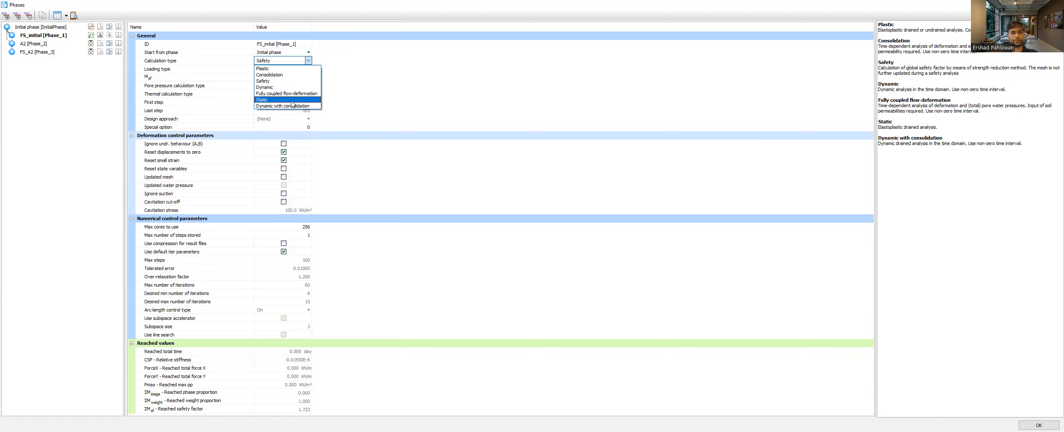
pyautogui.click(382, 77)
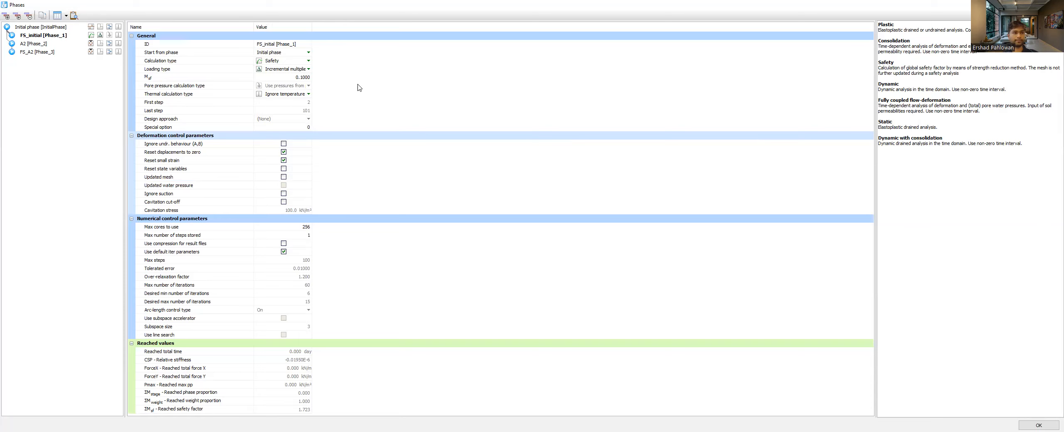
pyautogui.click(1038, 423)
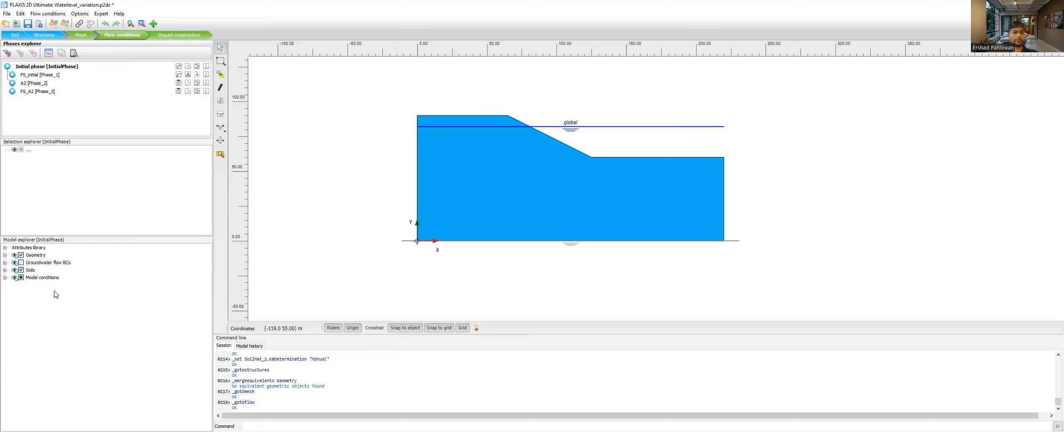
# - Open the dynamic multipliers from the attributes library for editing and add a displacement multiplier
pyautogui.click(5, 248)
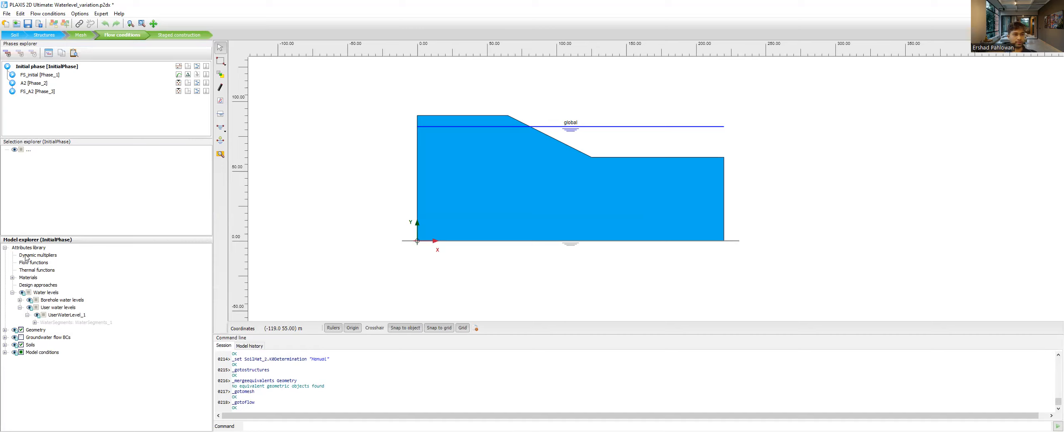
pyautogui.rightClick(46, 257)
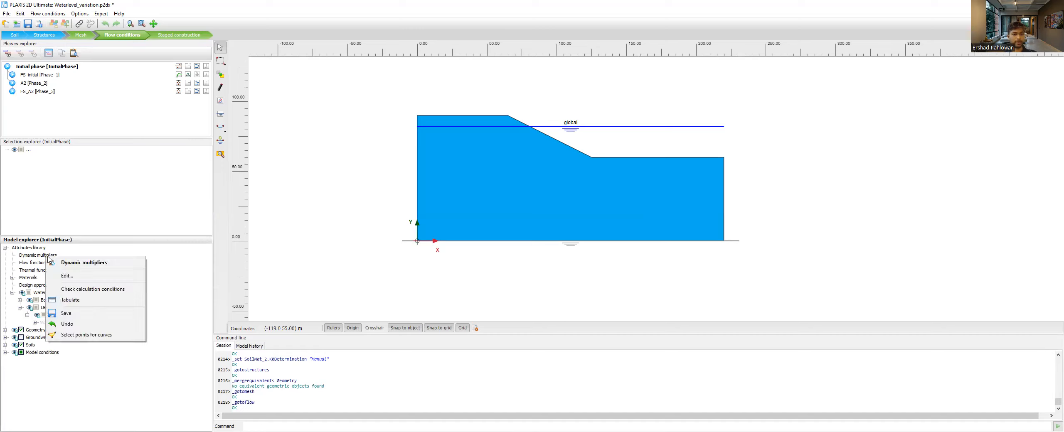
pyautogui.click(76, 278)
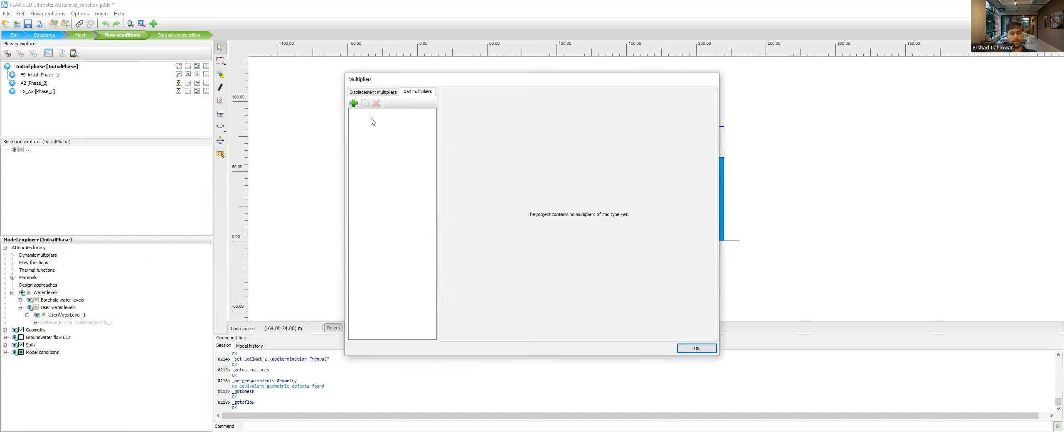
pyautogui.click(416, 92)
pyautogui.click(358, 94)
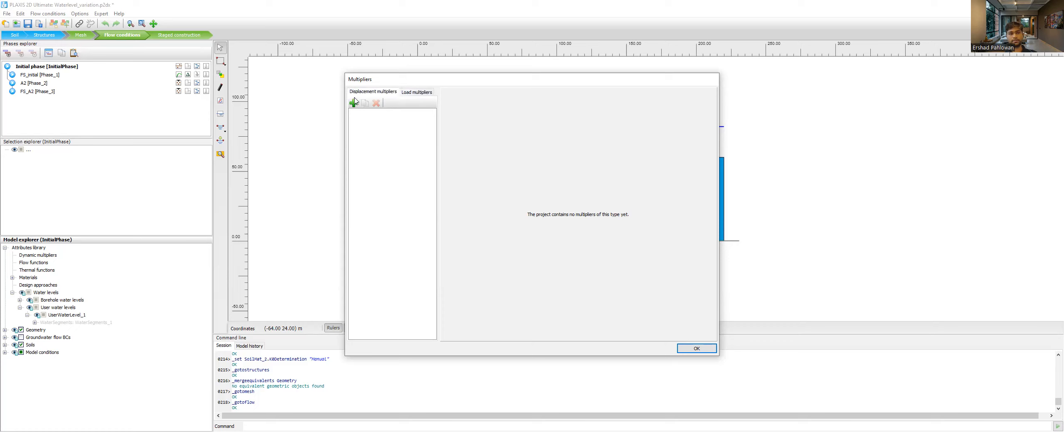
pyautogui.click(354, 104)
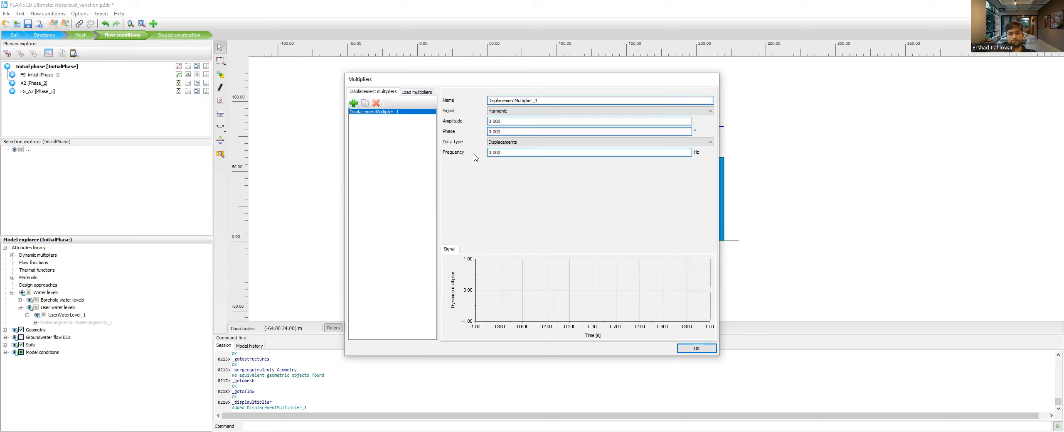
# - Switch the displacement multiplier's signal to Table and back to Harmonic, and check the load multipliers before closing the dialog
pyautogui.click(516, 111)
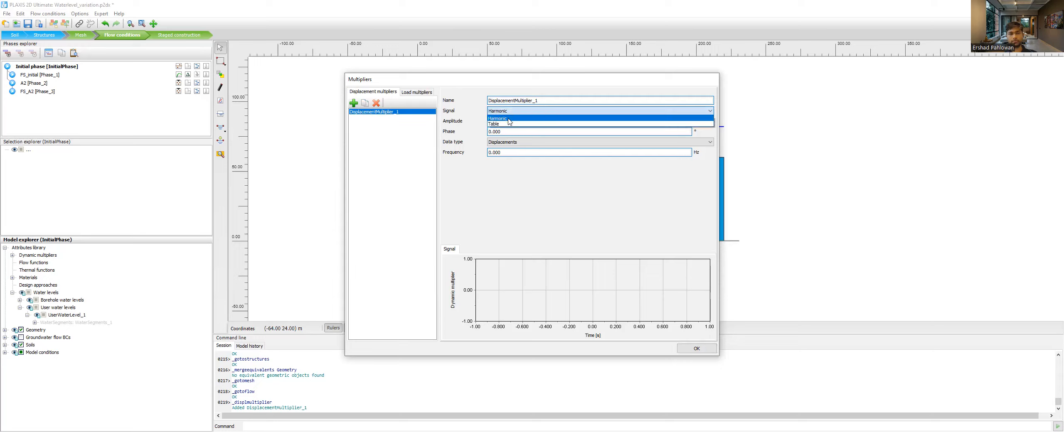
pyautogui.click(507, 124)
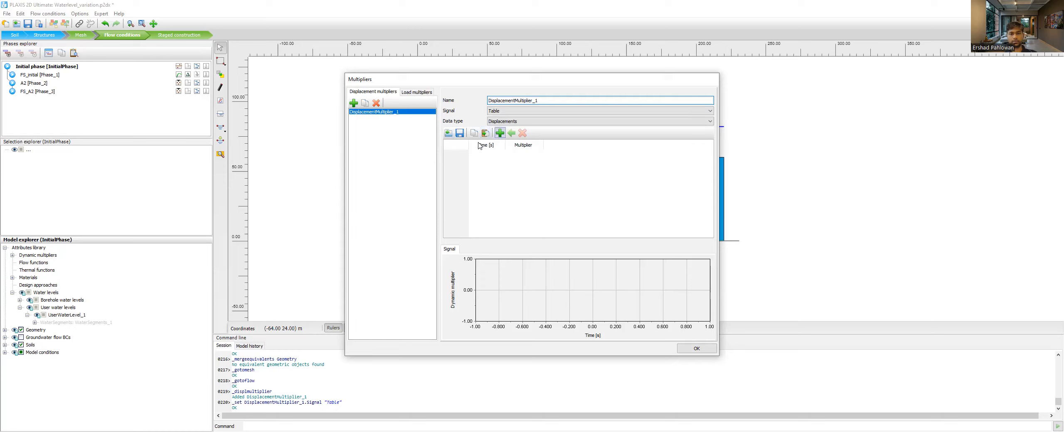
pyautogui.click(501, 111)
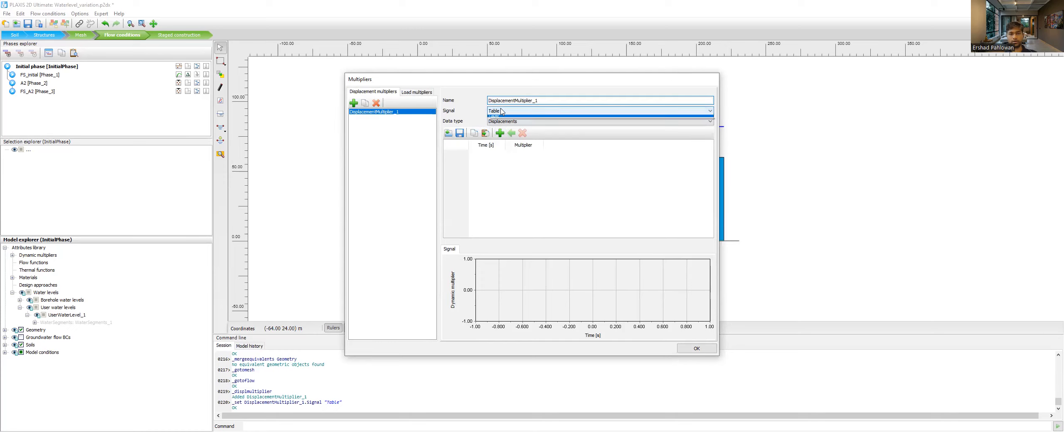
pyautogui.click(504, 120)
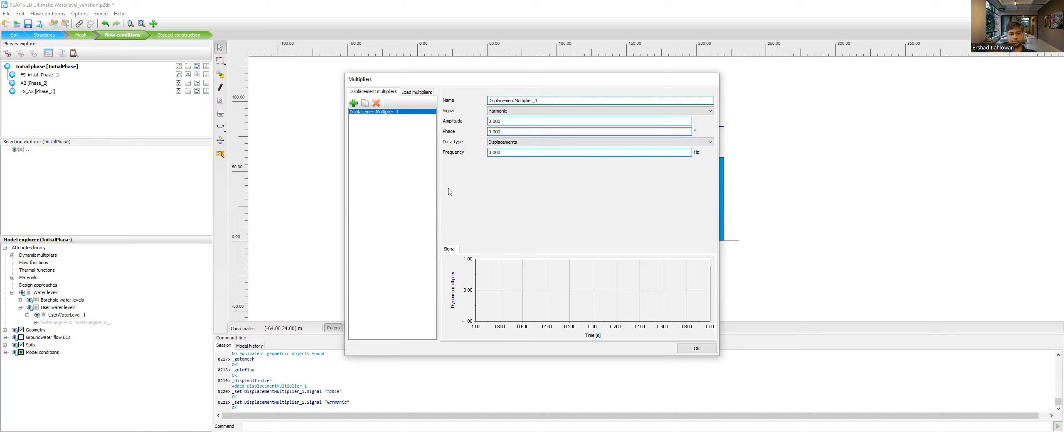
pyautogui.click(411, 93)
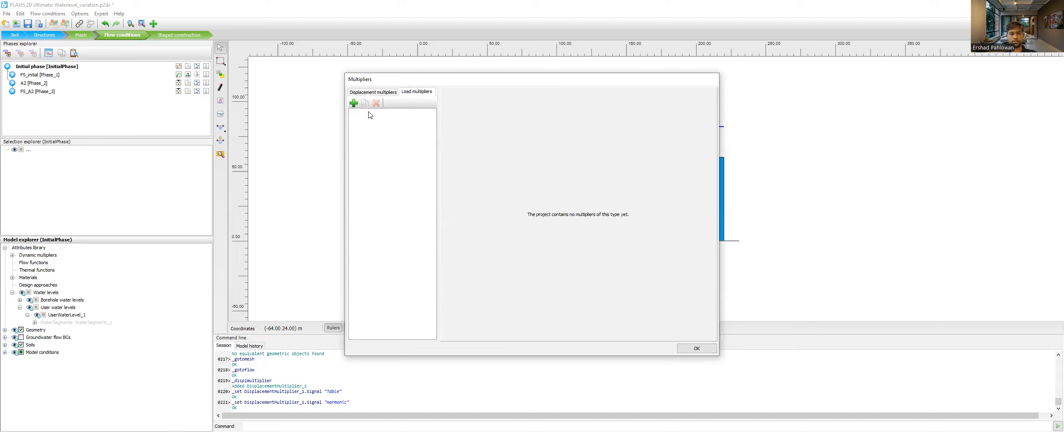
pyautogui.click(693, 347)
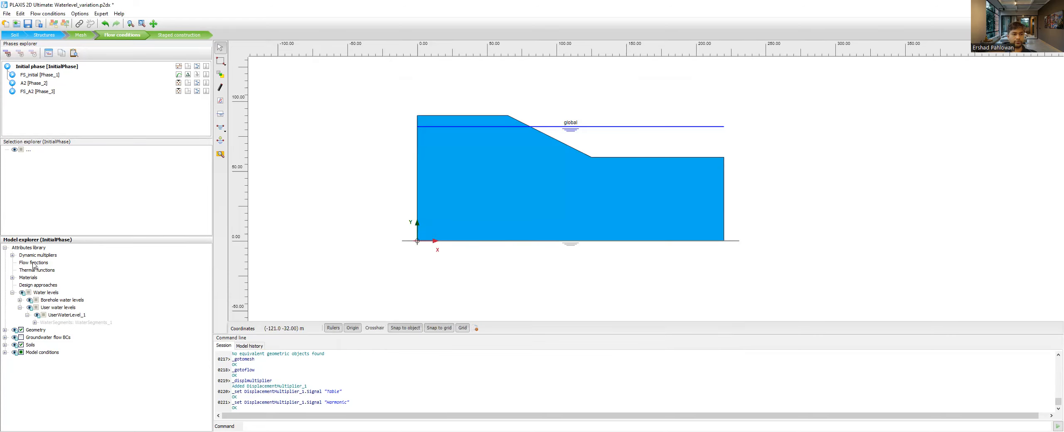
# - Open the flow functions for editing and add a discharge function and a head function, keeping the Harmonic signal
pyautogui.rightClick(33, 265)
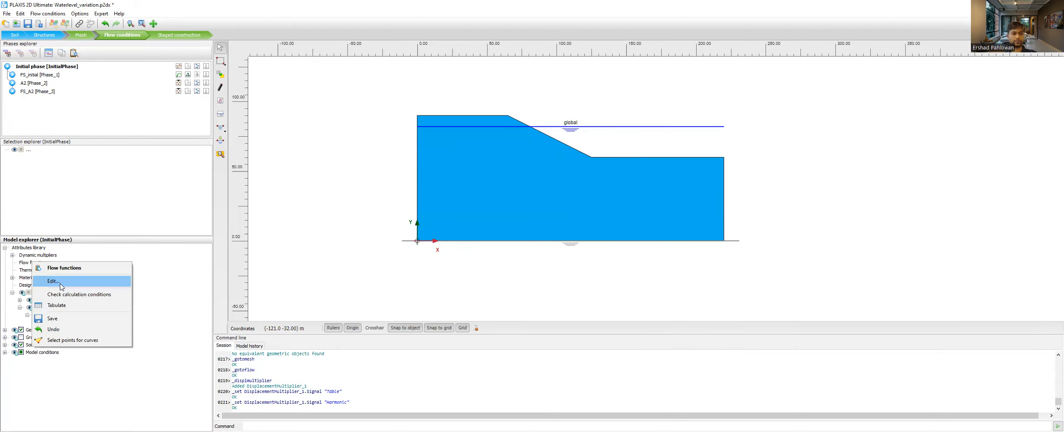
pyautogui.click(62, 285)
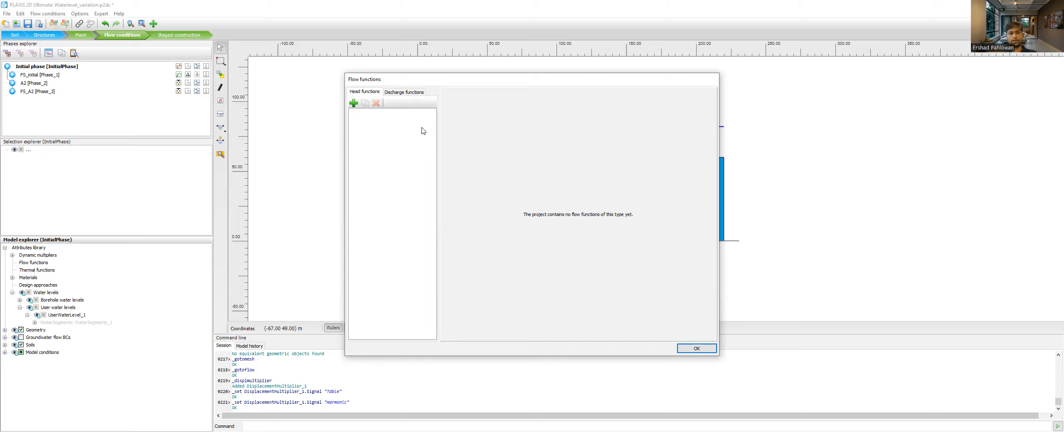
pyautogui.click(412, 93)
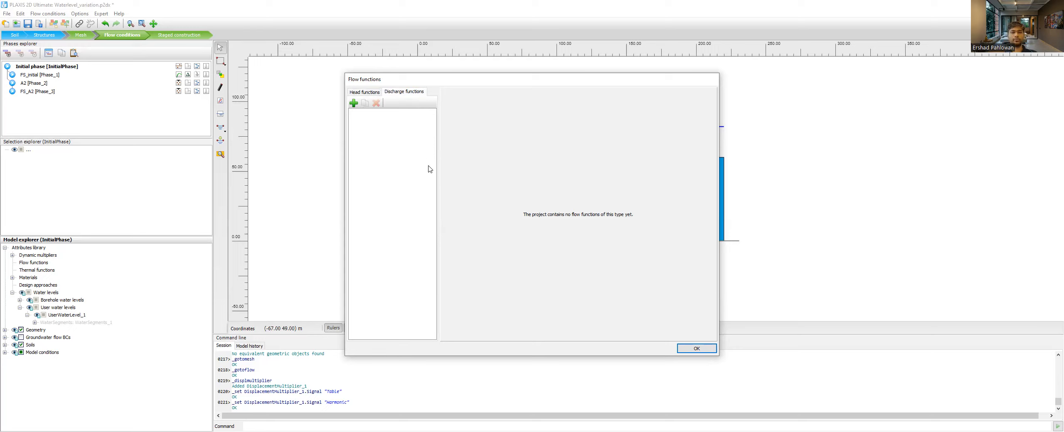
pyautogui.click(354, 103)
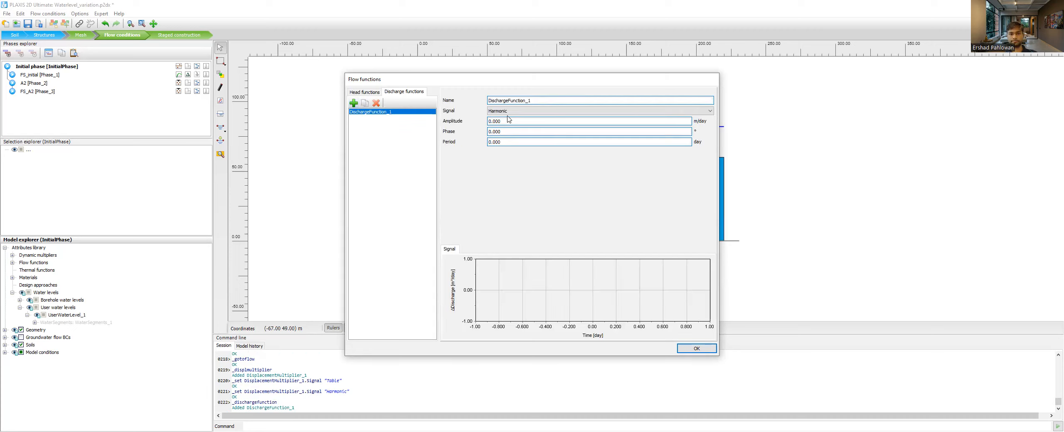
pyautogui.click(358, 93)
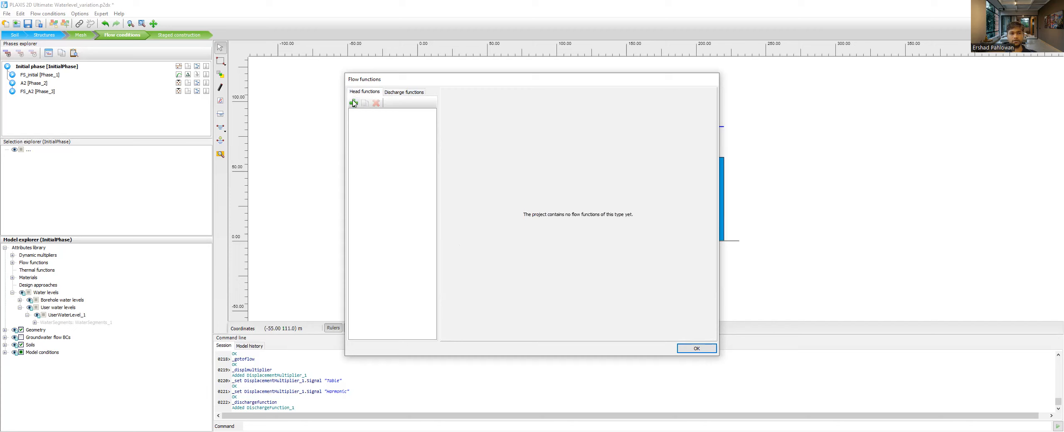
pyautogui.click(354, 103)
pyautogui.click(510, 112)
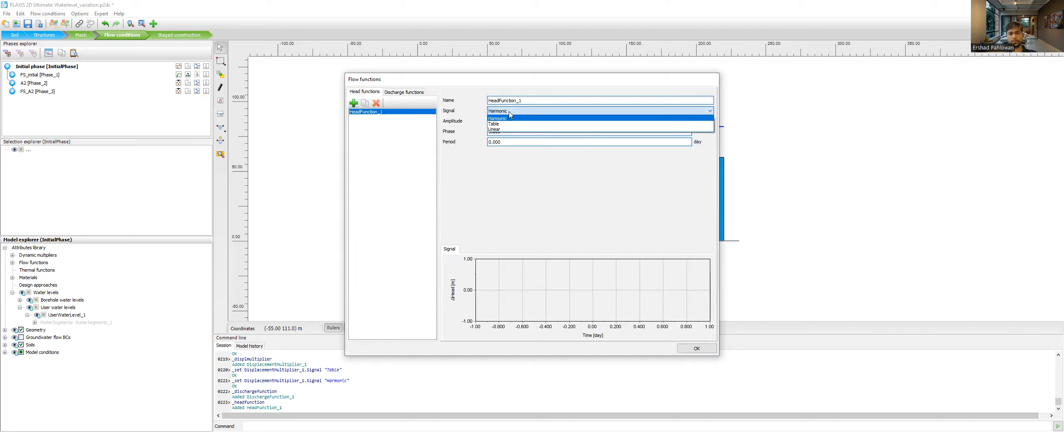
pyautogui.click(468, 155)
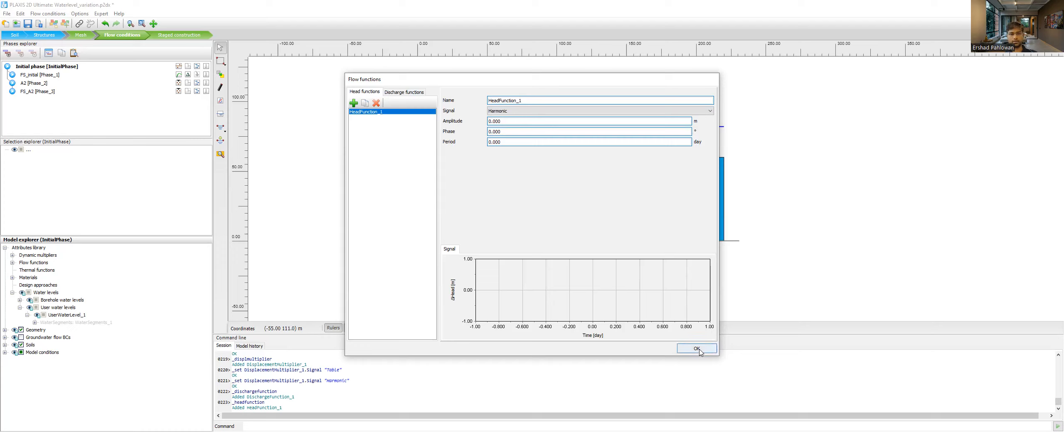
# - Delete the head function and the discharge function, and close the flow functions
pyautogui.click(376, 103)
pyautogui.click(403, 92)
pyautogui.click(394, 113)
pyautogui.click(376, 103)
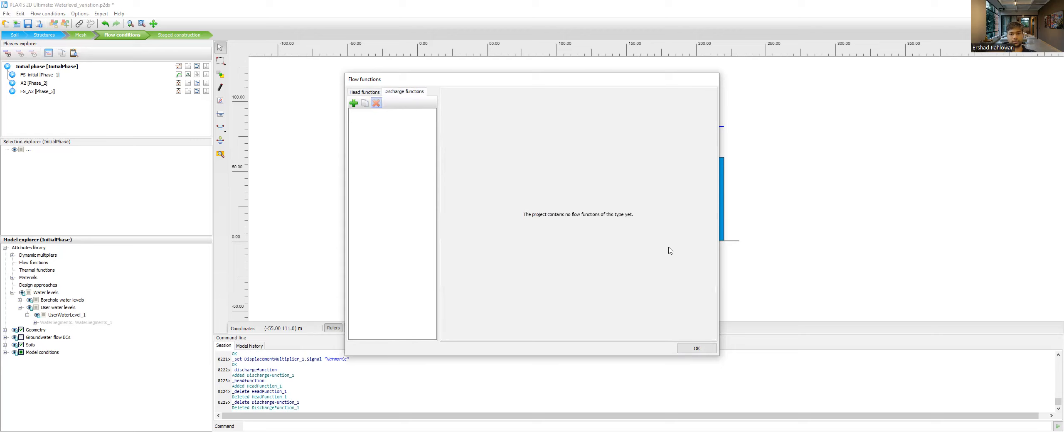
pyautogui.click(697, 348)
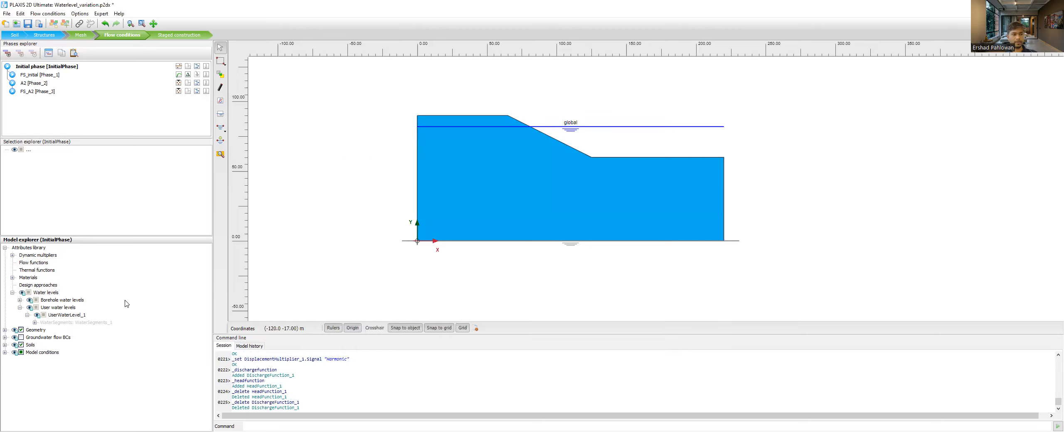
# - Delete the displacement multiplier from the dynamic multipliers and close the dialog
pyautogui.click(12, 255)
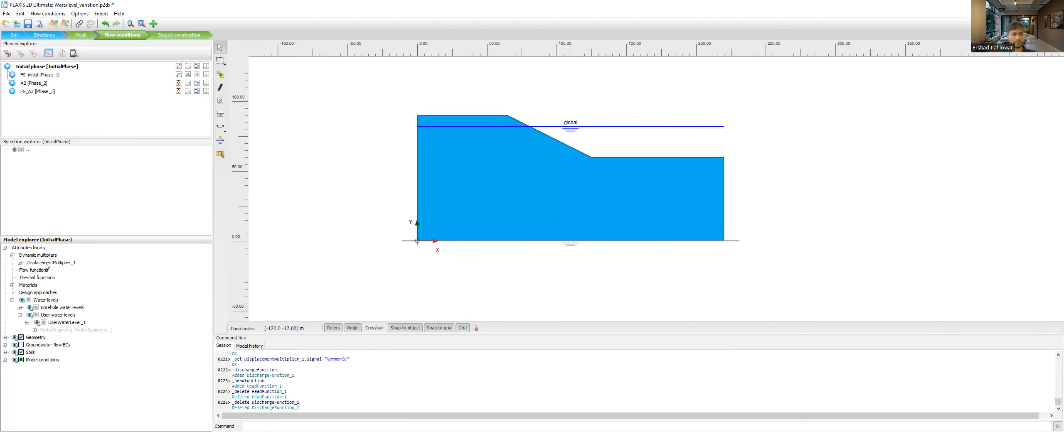
pyautogui.rightClick(38, 257)
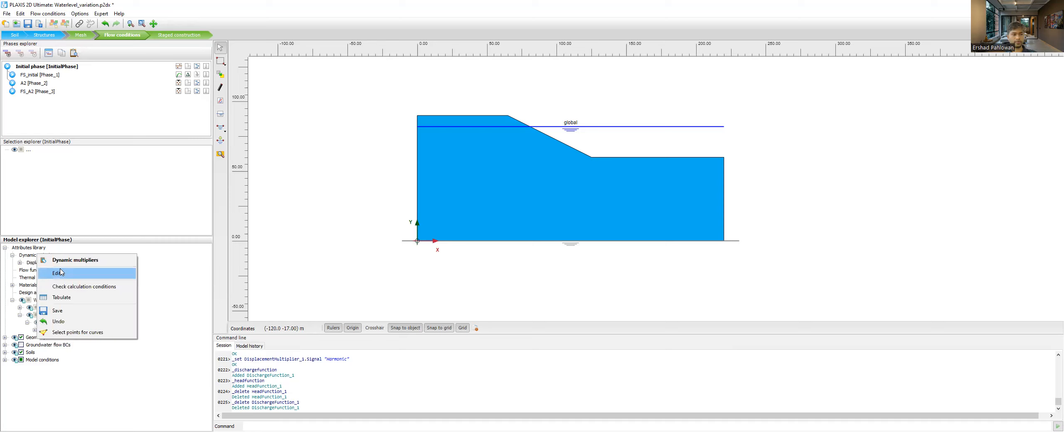
pyautogui.click(49, 273)
pyautogui.click(372, 111)
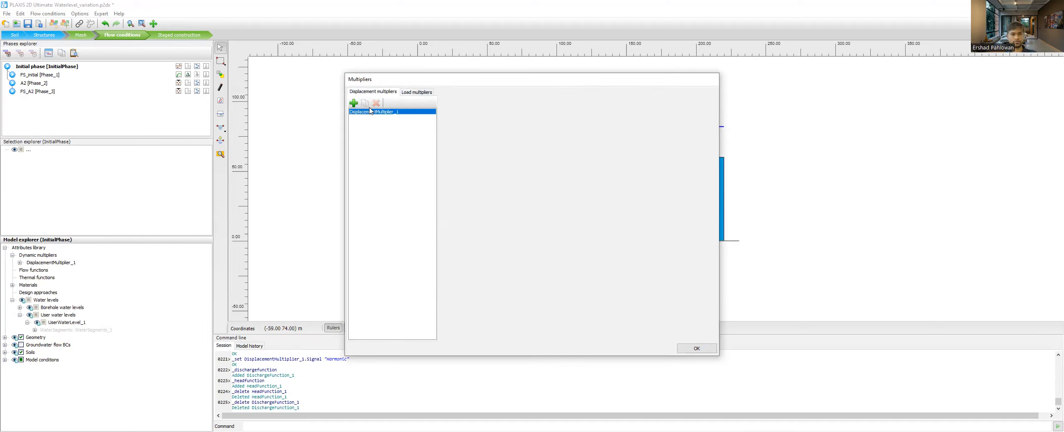
pyautogui.click(376, 103)
pyautogui.click(695, 348)
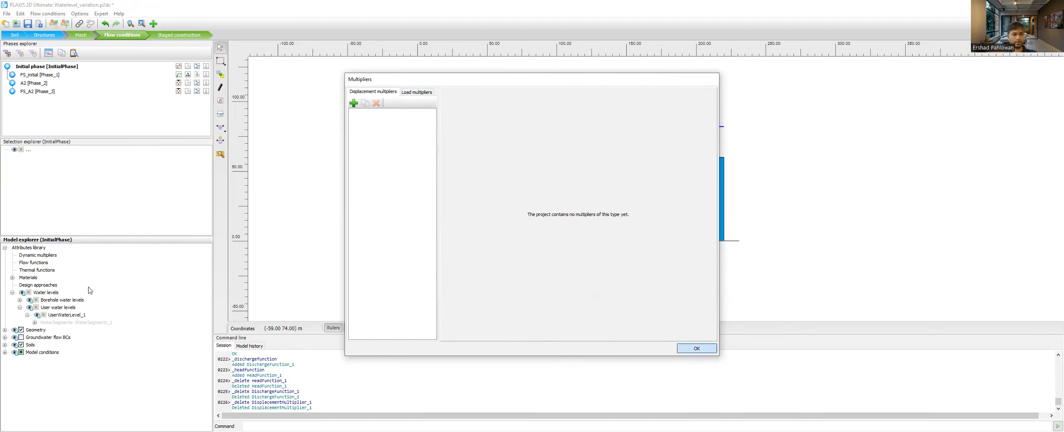
# - Add a thermal transfer function, view its signal types, and delete it before closing the thermal functions
pyautogui.rightClick(29, 270)
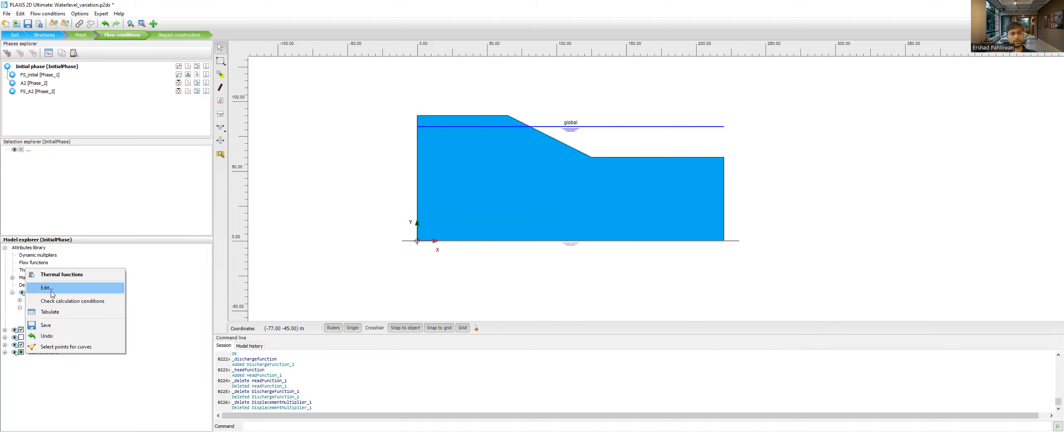
pyautogui.click(45, 282)
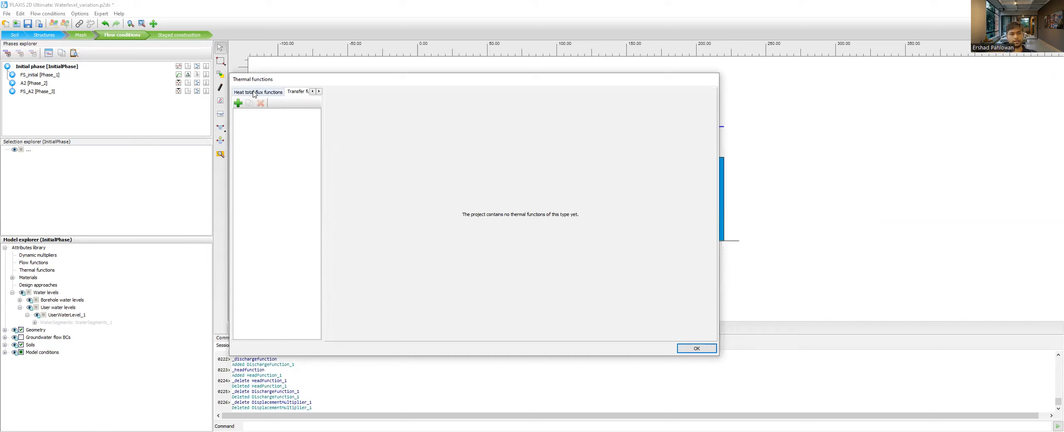
pyautogui.click(296, 92)
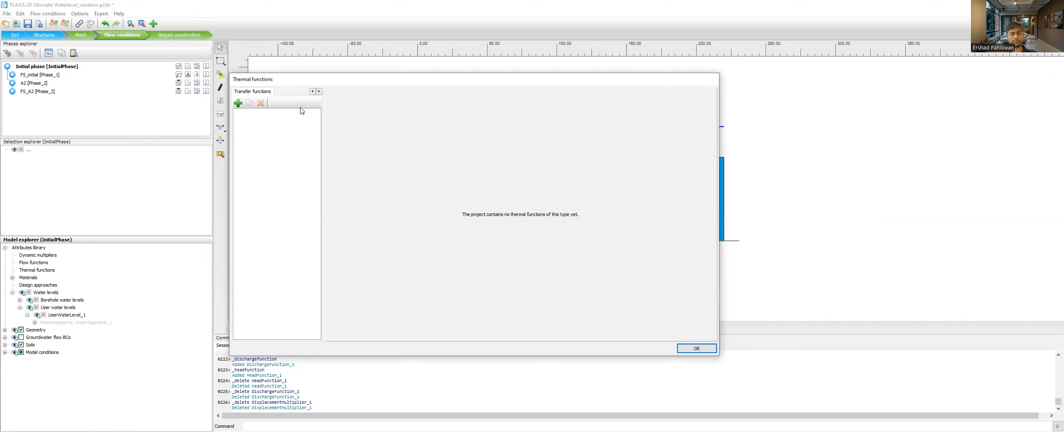
pyautogui.click(238, 103)
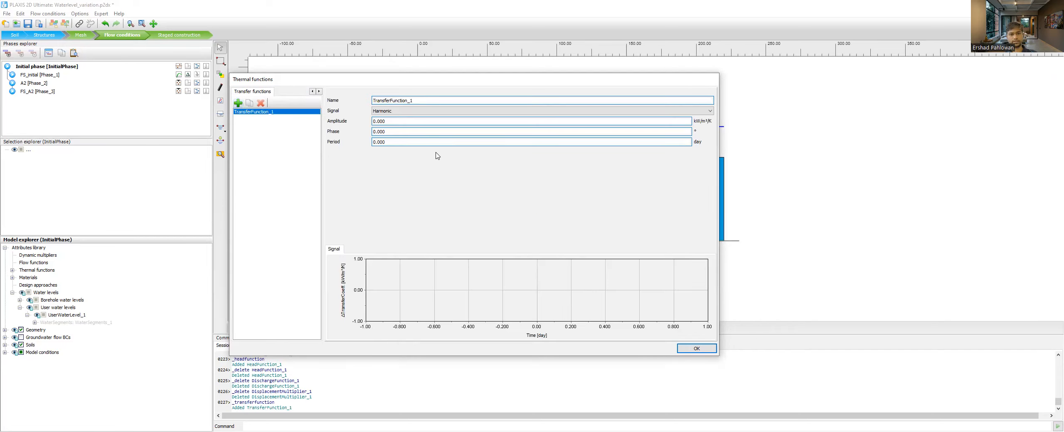
pyautogui.click(386, 111)
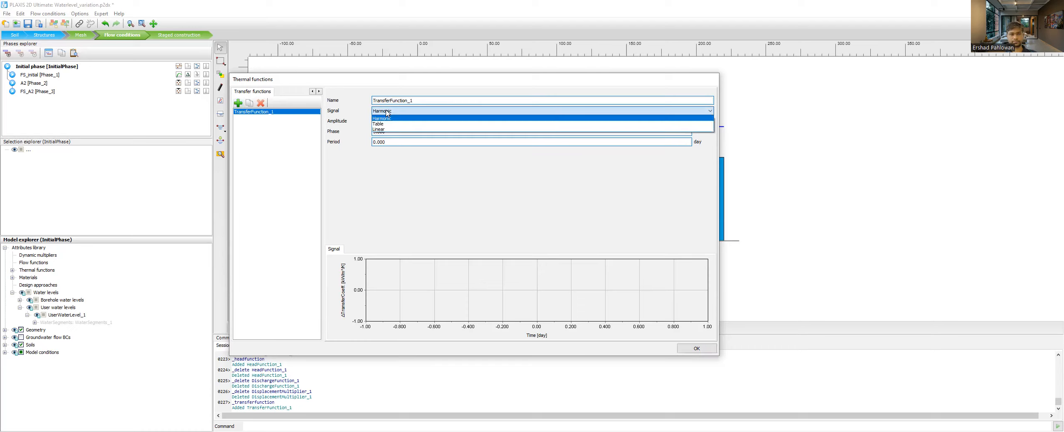
pyautogui.click(387, 113)
pyautogui.click(260, 103)
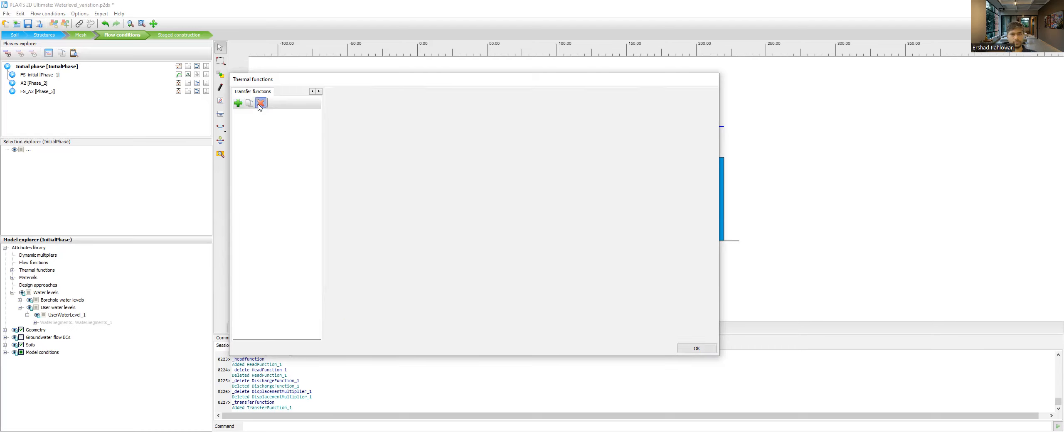
pyautogui.click(697, 348)
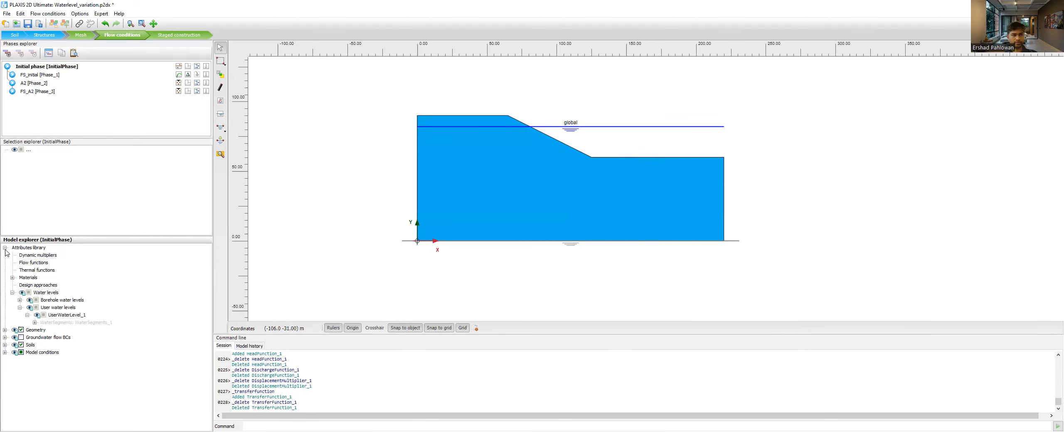
# - Examine the Soil material's property groups and its General properties in the attributes library
pyautogui.click(13, 278)
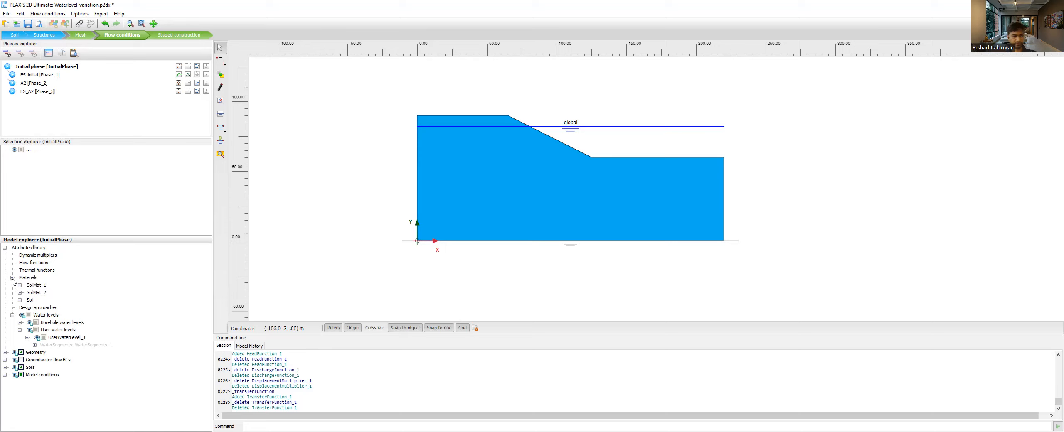
pyautogui.click(20, 300)
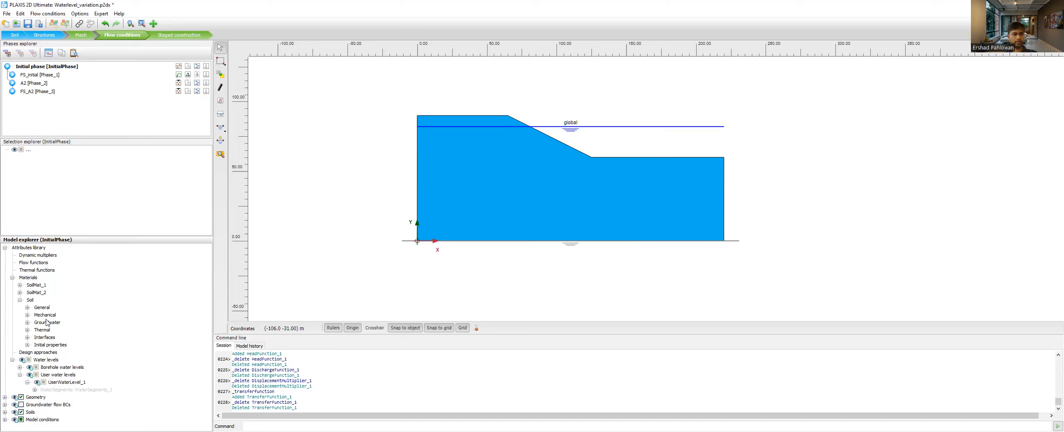
pyautogui.click(27, 308)
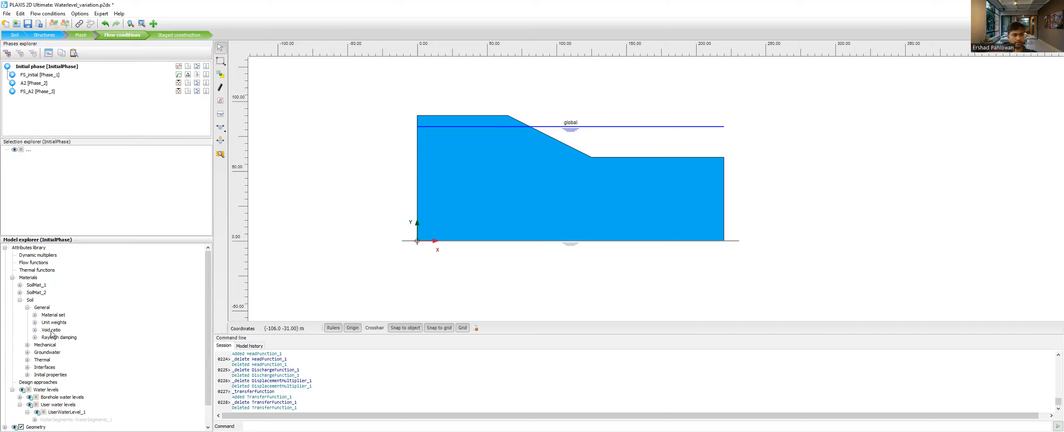
pyautogui.click(27, 308)
pyautogui.click(20, 300)
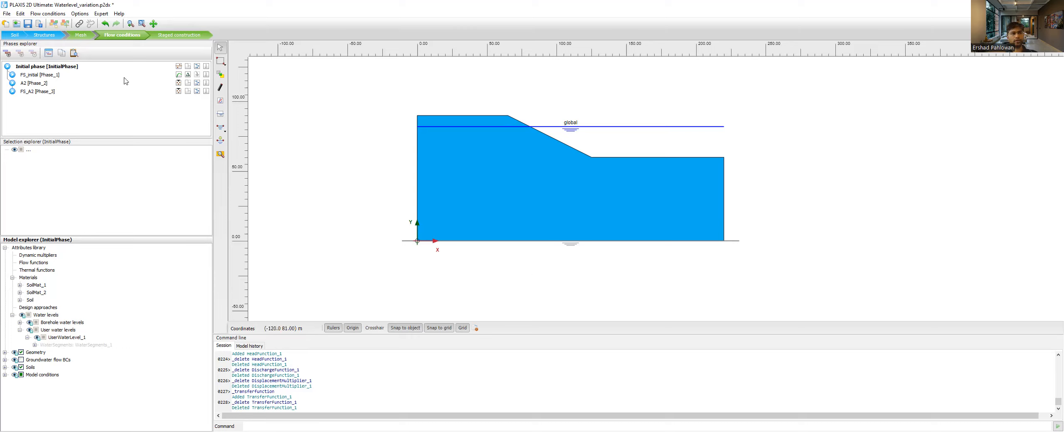
# - Inspect the global water level's segment coordinates and the available water level creation and editing commands in flow conditions mode
pyautogui.click(14, 35)
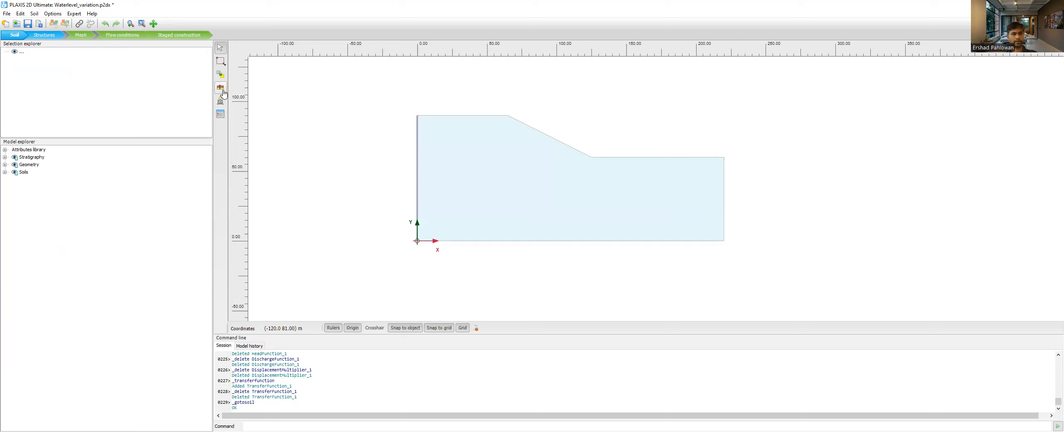
pyautogui.click(122, 35)
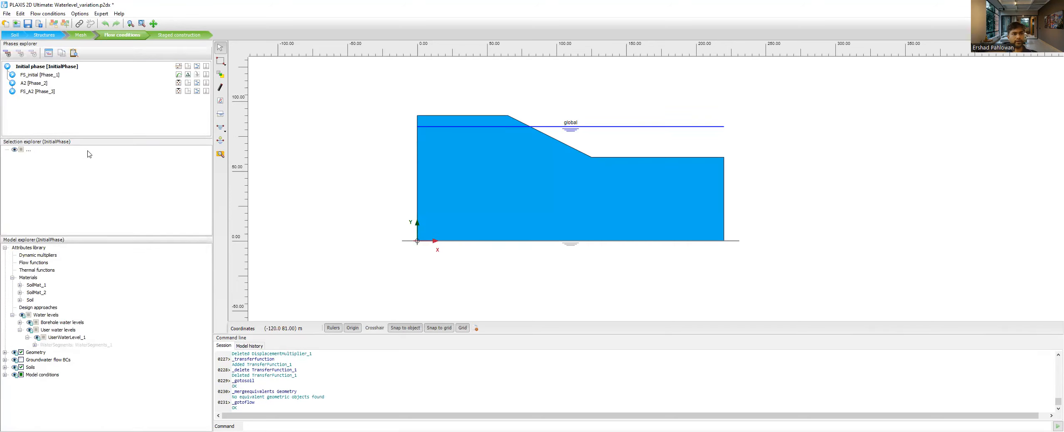
pyautogui.click(604, 128)
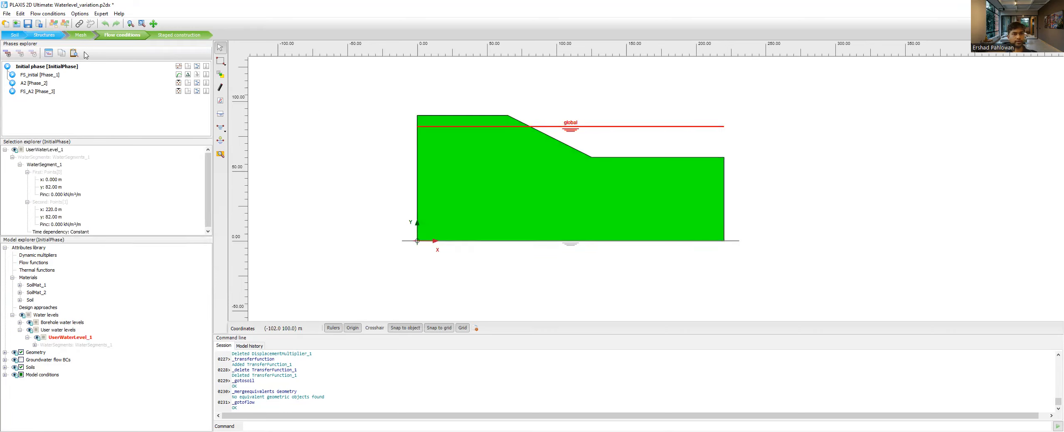
pyautogui.click(221, 127)
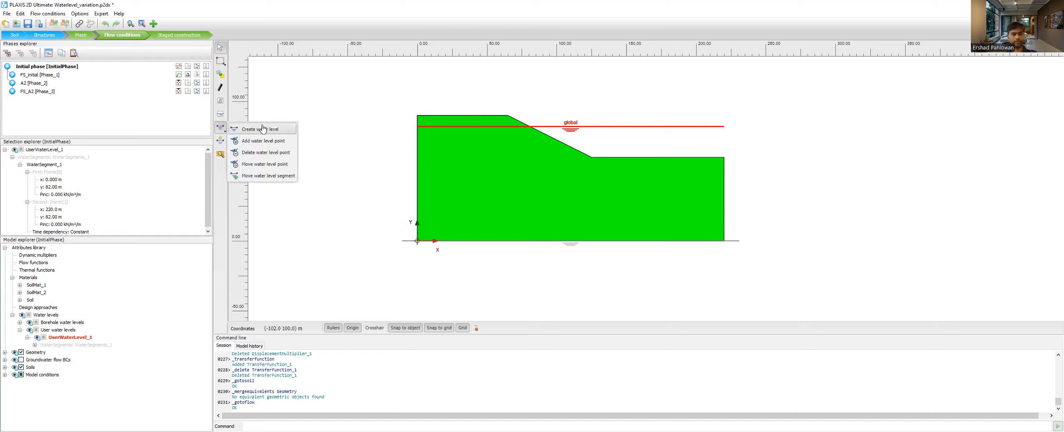
pyautogui.click(86, 357)
# - Examine the model's geometry group and the groundwater flow boundary conditions, selecting all of the boundaries together
pyautogui.click(12, 316)
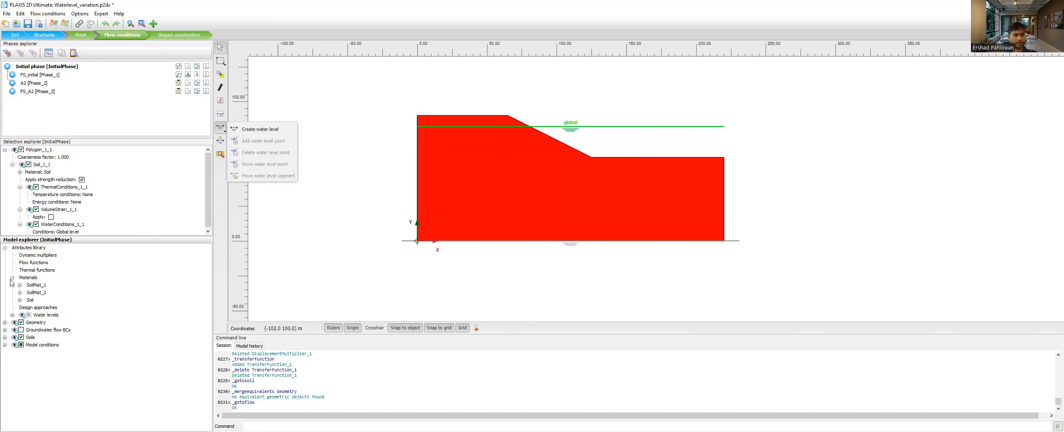
pyautogui.click(5, 323)
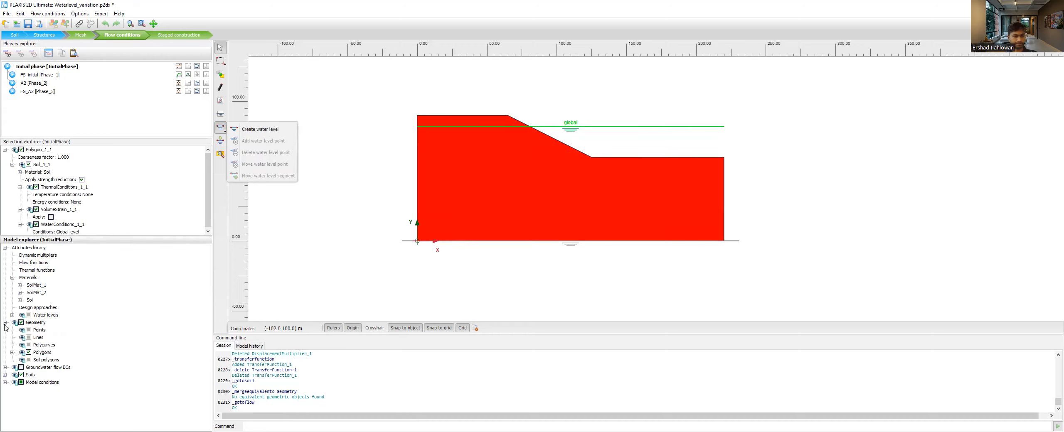
pyautogui.click(476, 205)
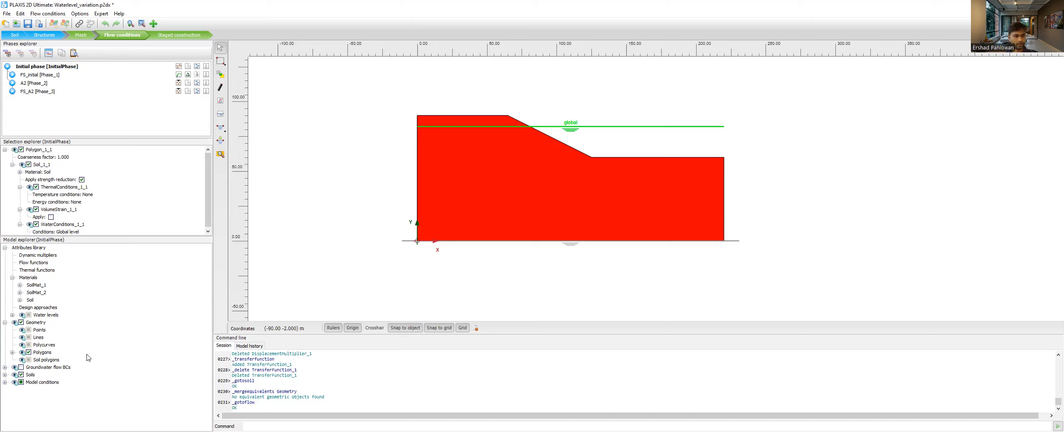
pyautogui.click(4, 367)
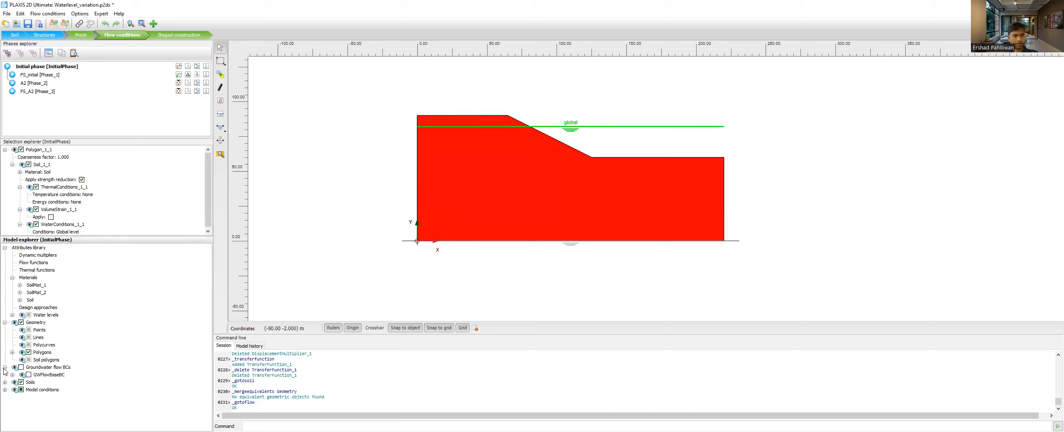
pyautogui.click(12, 375)
pyautogui.scroll(-1, 162, 322)
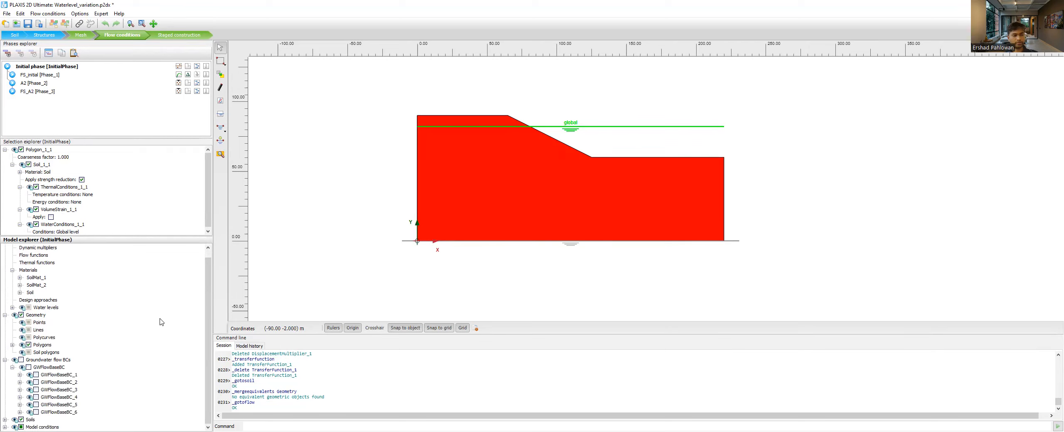
pyautogui.click(59, 360)
pyautogui.click(12, 367)
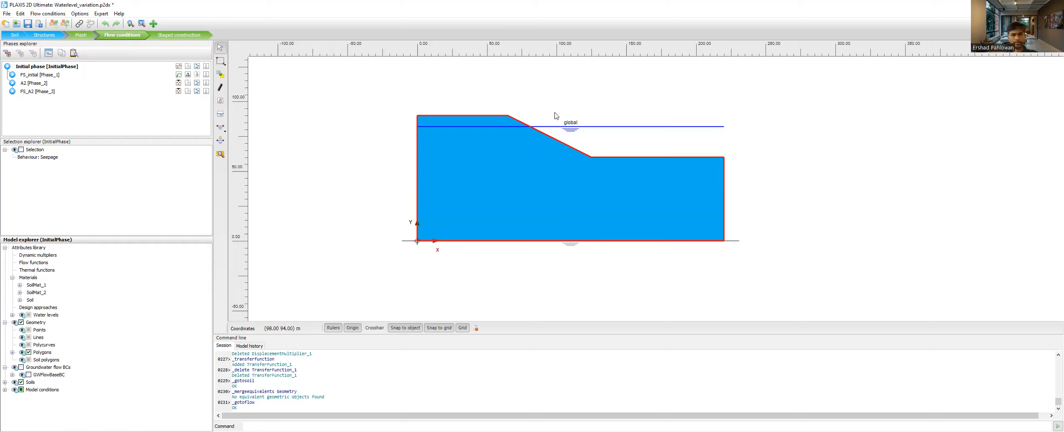
# - Review the global water level's segment properties and the groundwater flow behaviour options for the slope's crest boundary
pyautogui.click(553, 126)
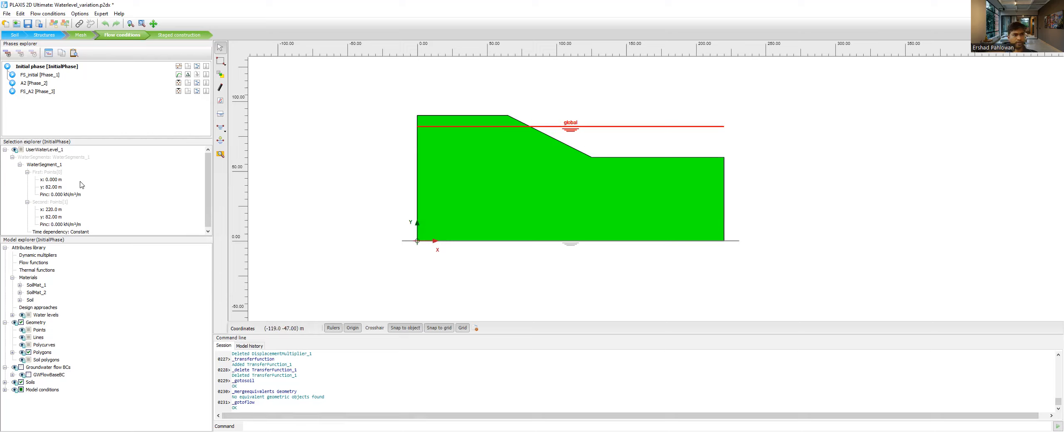
pyautogui.scroll(-1, 69, 228)
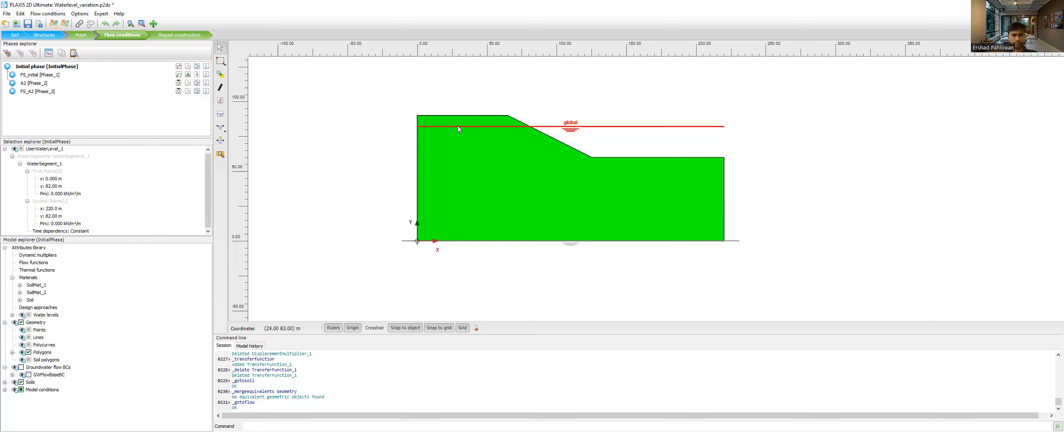
pyautogui.click(437, 116)
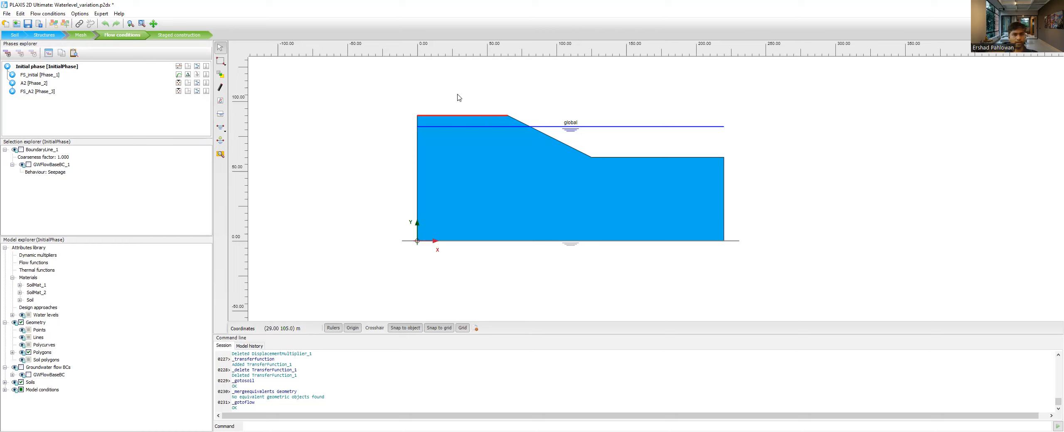
pyautogui.click(63, 173)
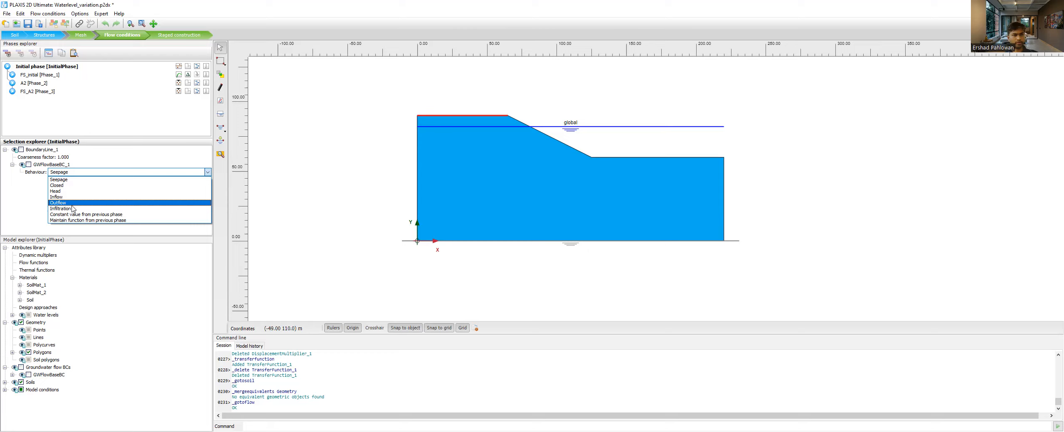
pyautogui.click(32, 188)
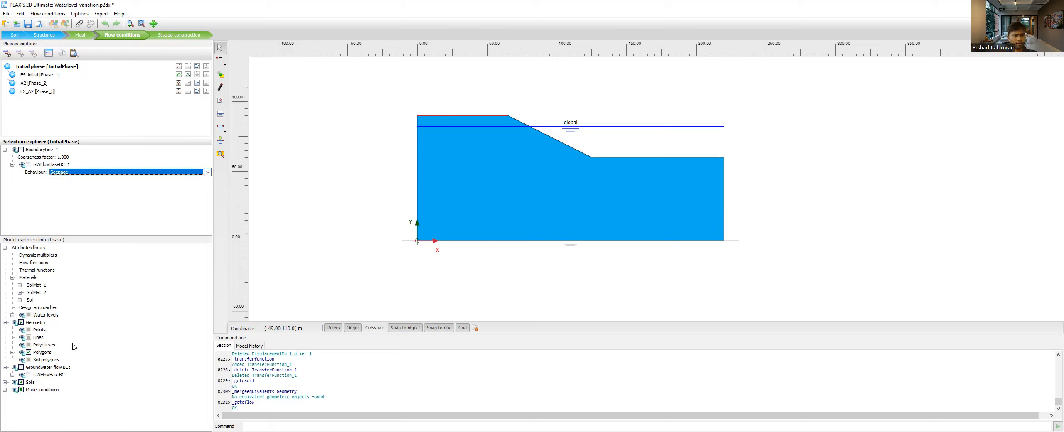
# - Examine the soil cluster's properties and the Climate settings under the model conditions
pyautogui.click(5, 382)
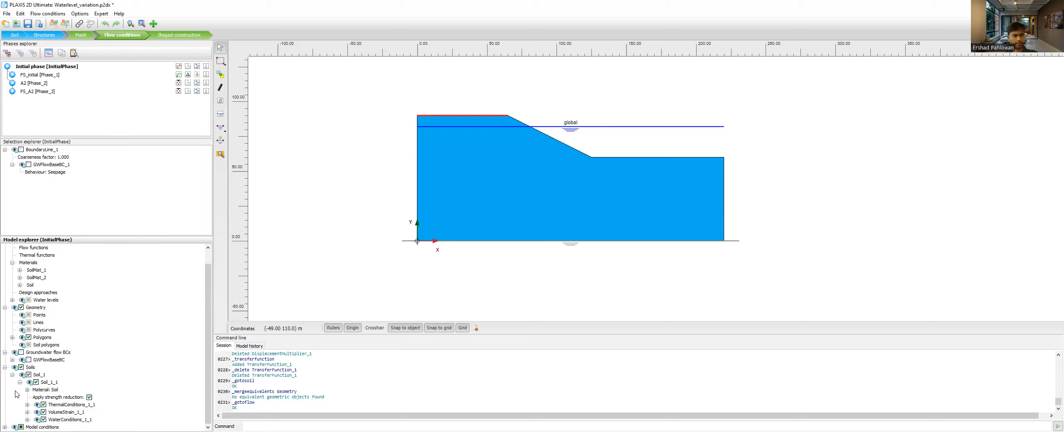
pyautogui.click(12, 374)
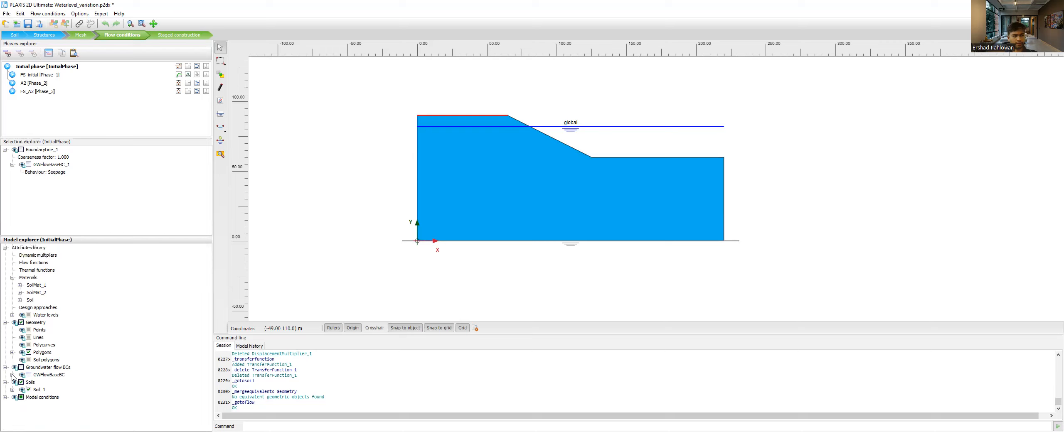
pyautogui.click(5, 397)
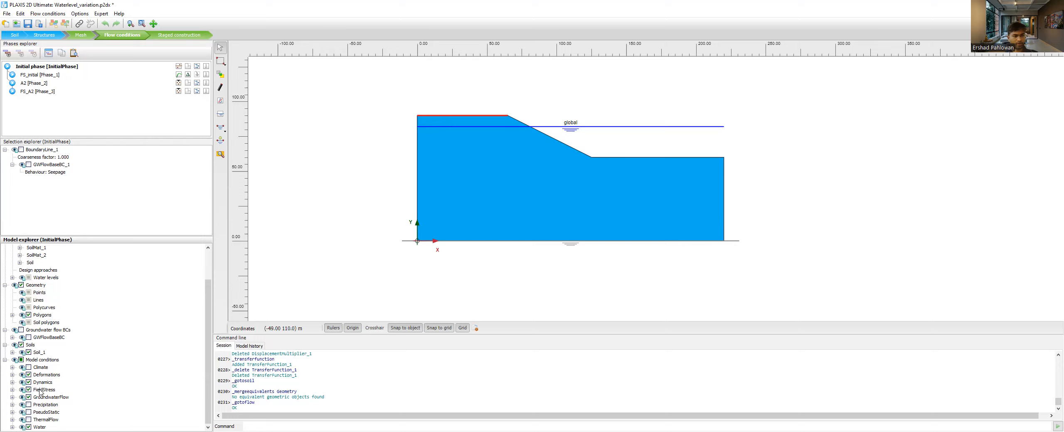
pyautogui.click(12, 367)
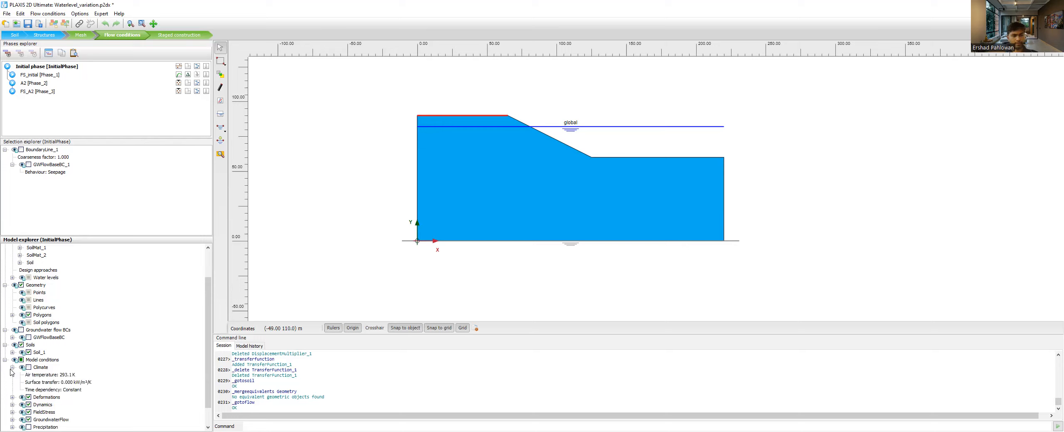
pyautogui.scroll(-1, 60, 384)
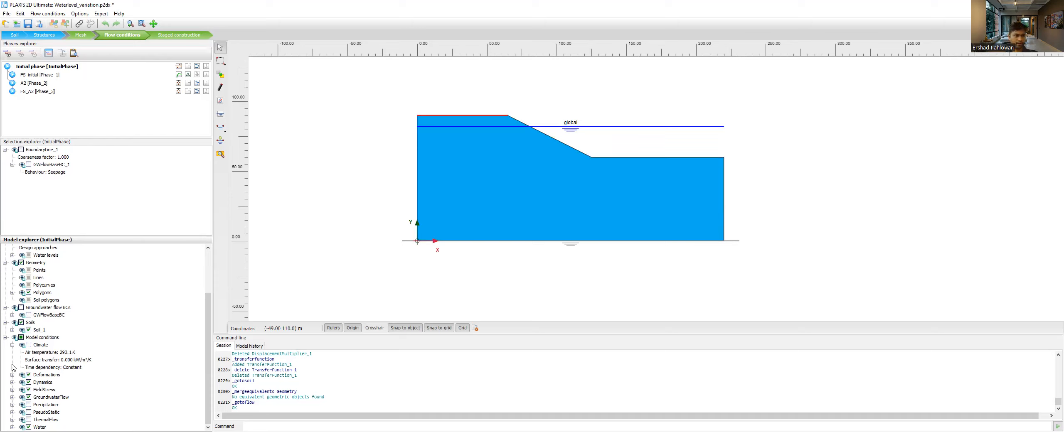
pyautogui.click(13, 345)
# - View the Deformations boundary conditions and the fixity options available for BoundaryXMin
pyautogui.click(13, 375)
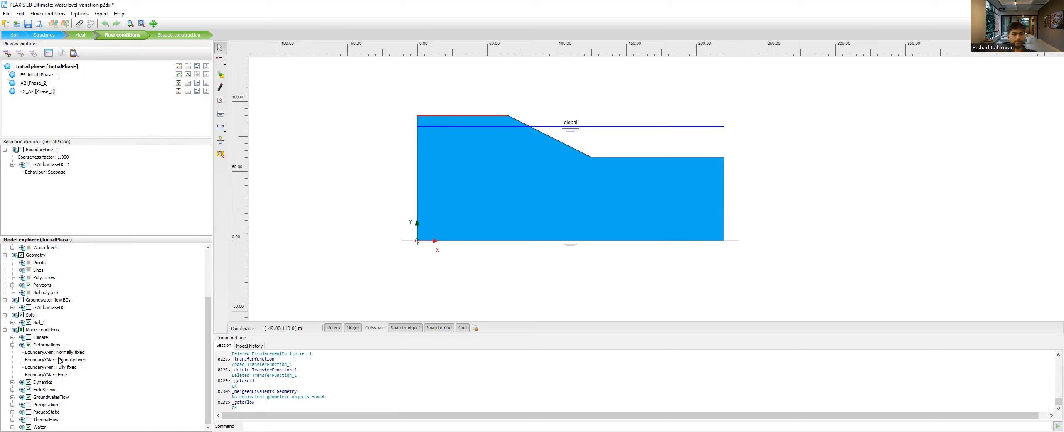
pyautogui.click(75, 356)
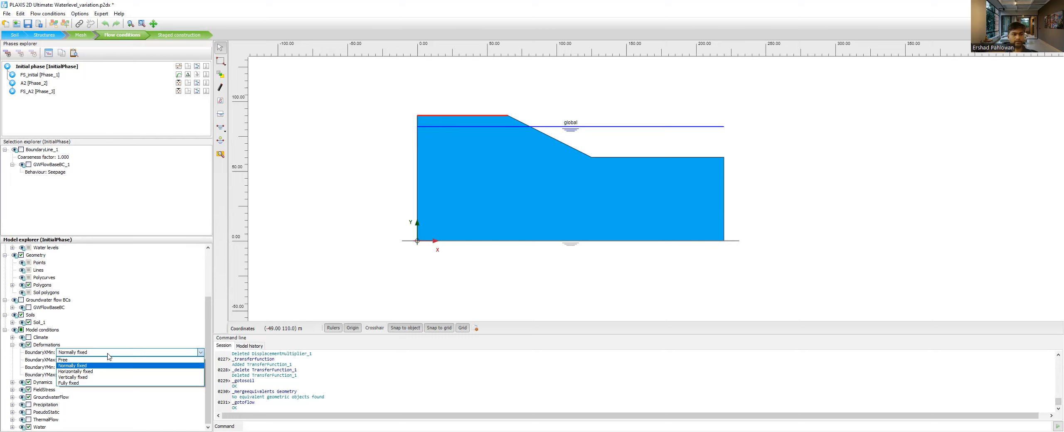
pyautogui.click(13, 360)
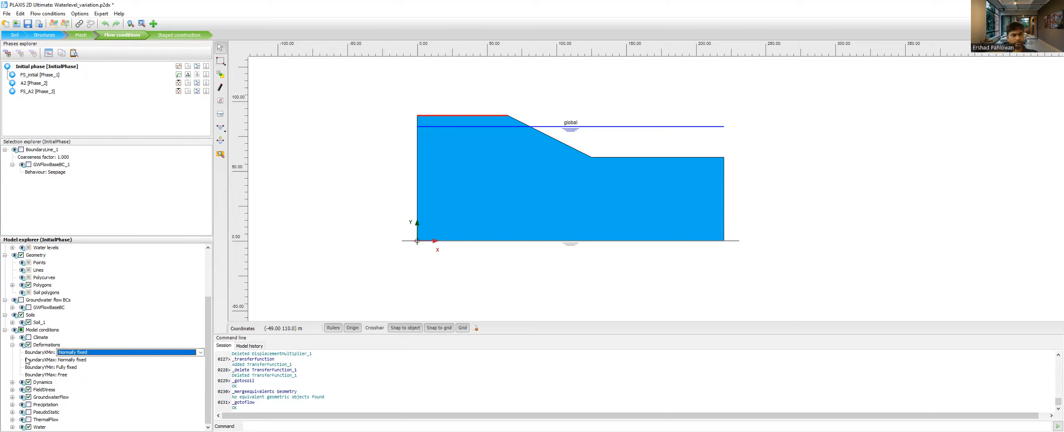
# - View the Dynamics boundary conditions and the options available for BoundaryXMin, leaving the group collapsed
pyautogui.click(12, 382)
pyautogui.scroll(-2, 49, 363)
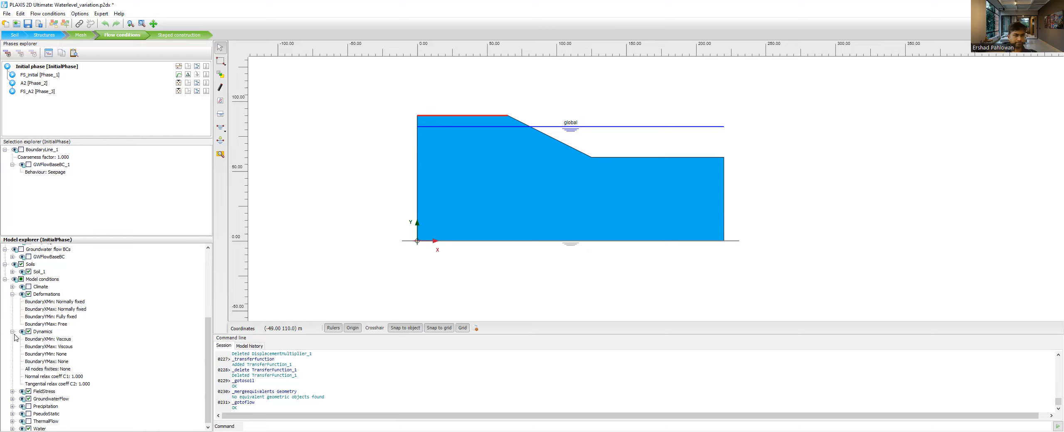
pyautogui.click(74, 340)
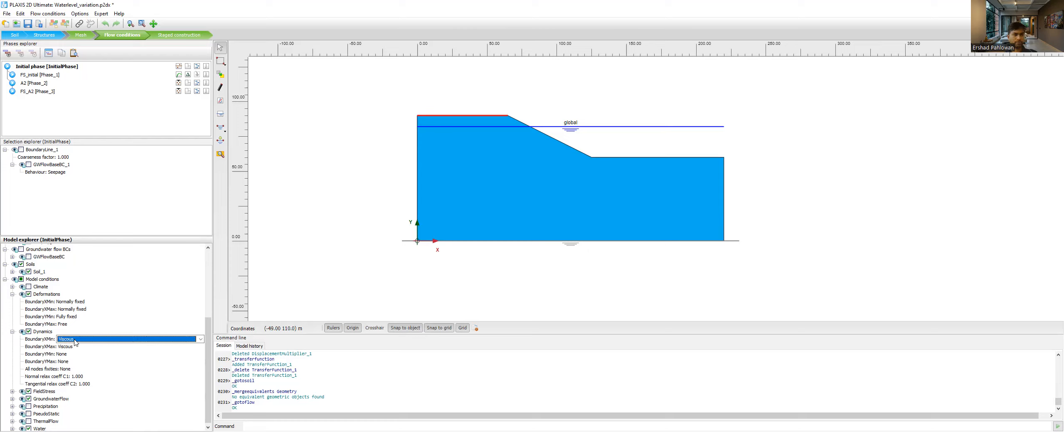
pyautogui.click(74, 340)
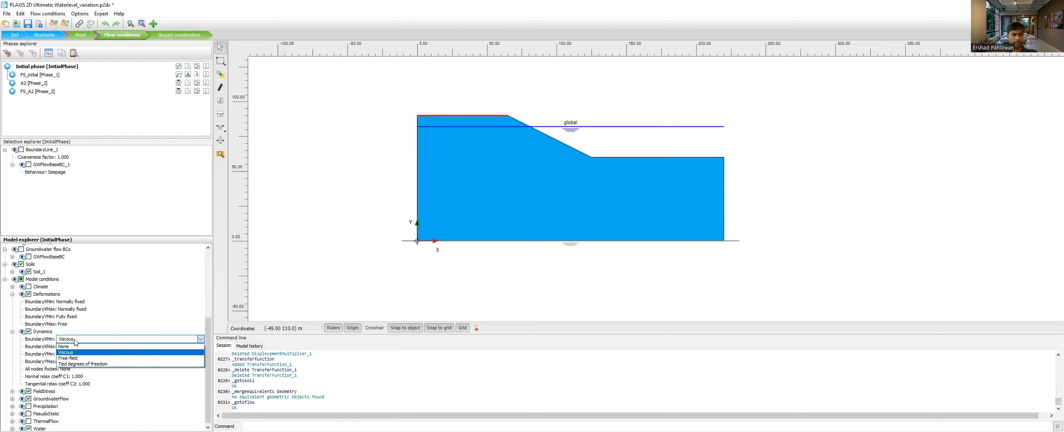
pyautogui.click(9, 342)
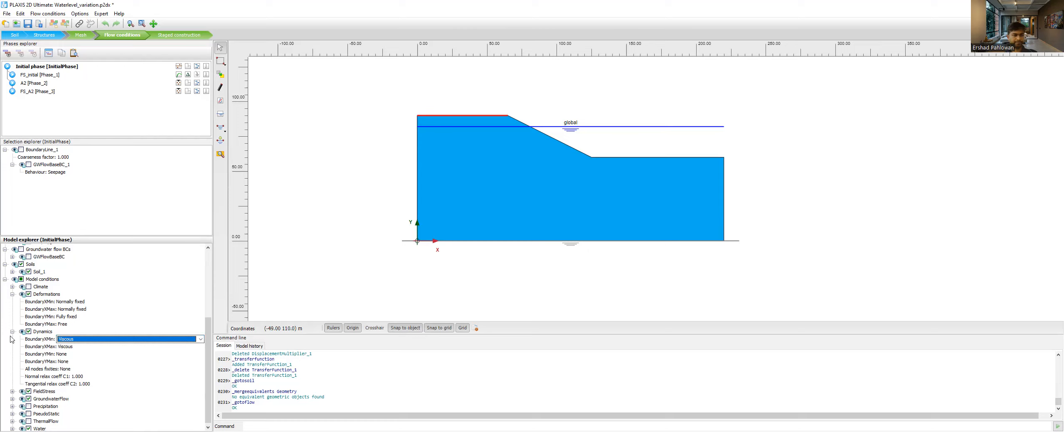
pyautogui.click(13, 332)
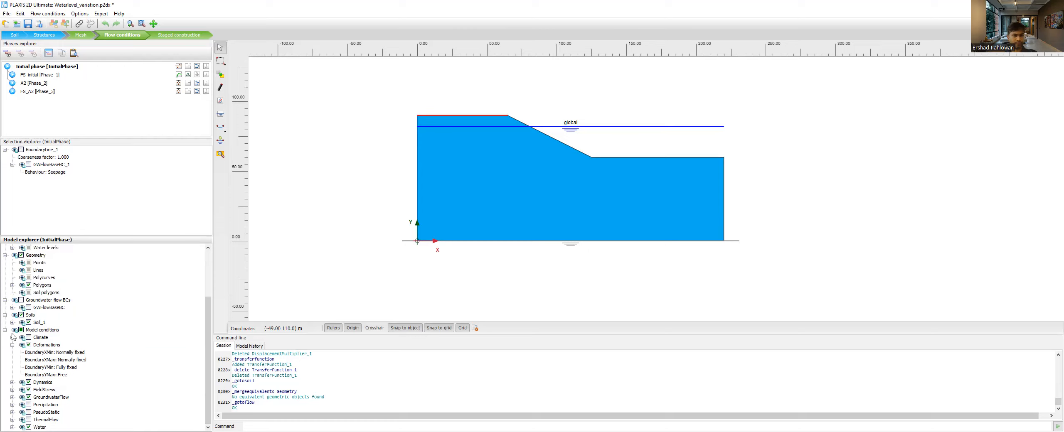
# - Examine the FieldStress, GroundwaterFlow and Precipitation settings under the model conditions
pyautogui.click(12, 390)
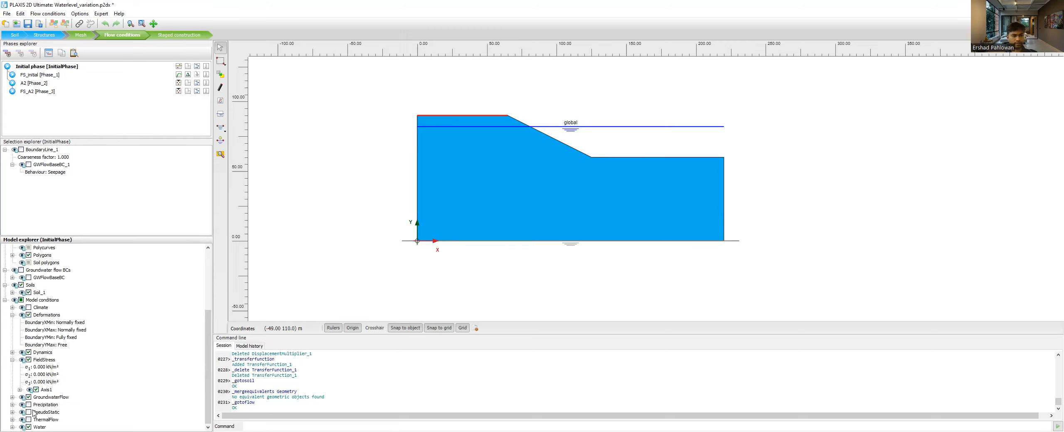
pyautogui.click(13, 397)
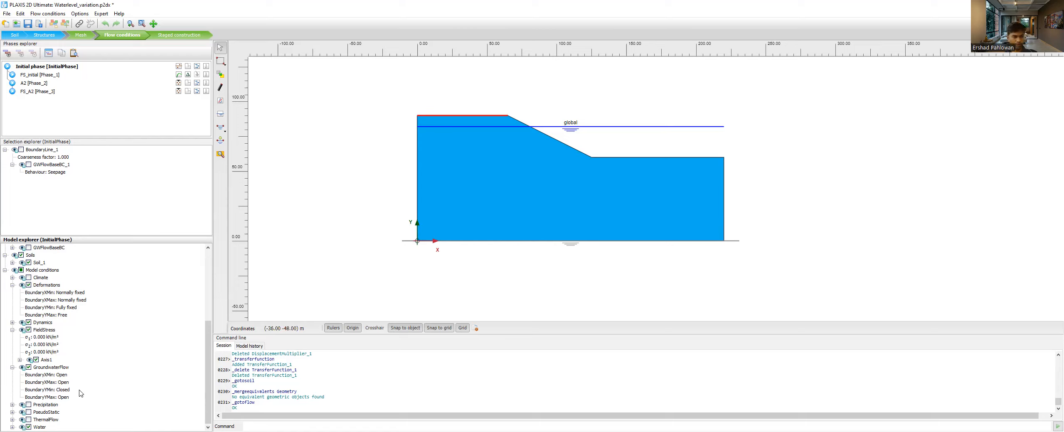
pyautogui.click(13, 404)
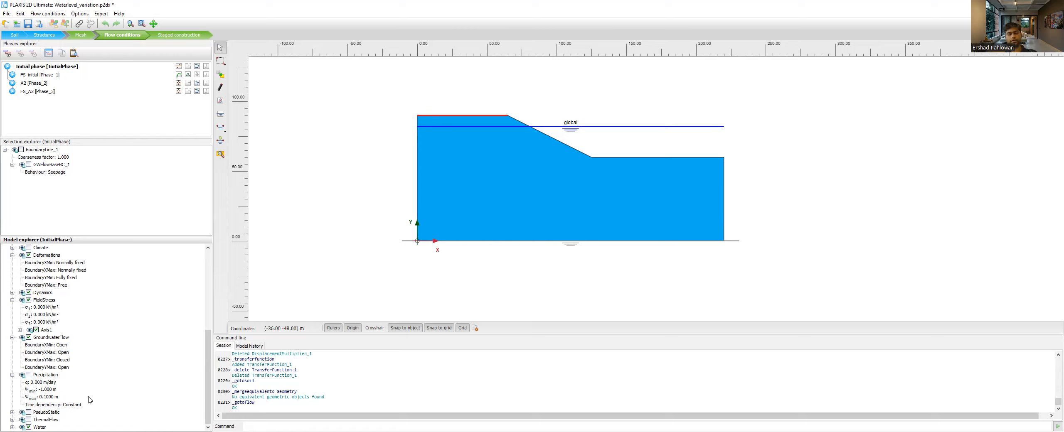
pyautogui.click(13, 375)
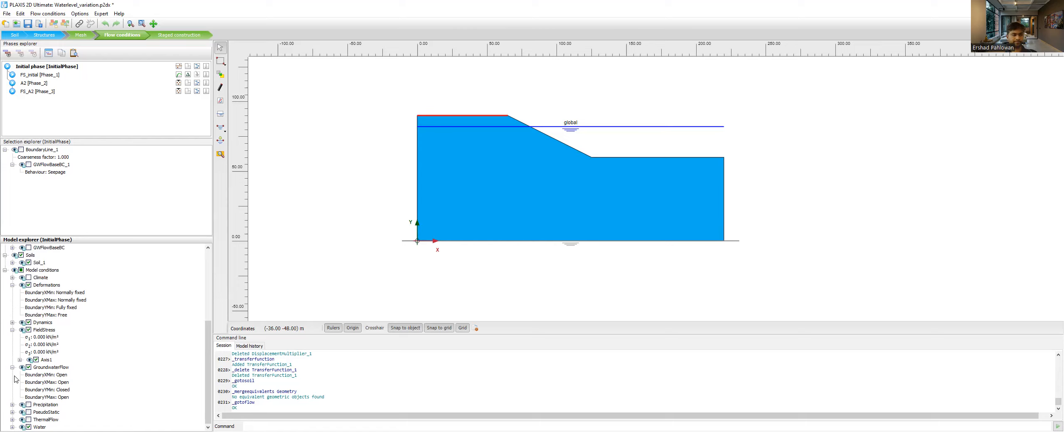
# - Examine the PseudoStatic, ThermalFlow and Water settings under the model conditions
pyautogui.click(12, 412)
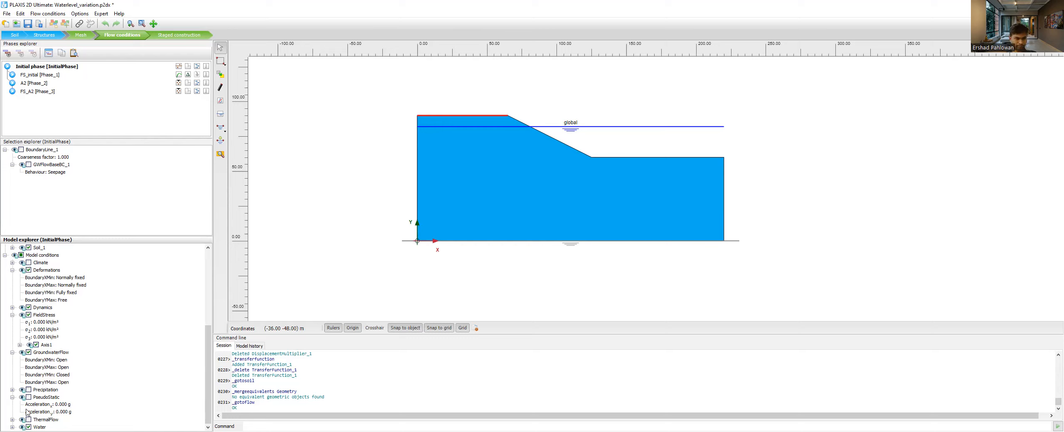
pyautogui.click(13, 420)
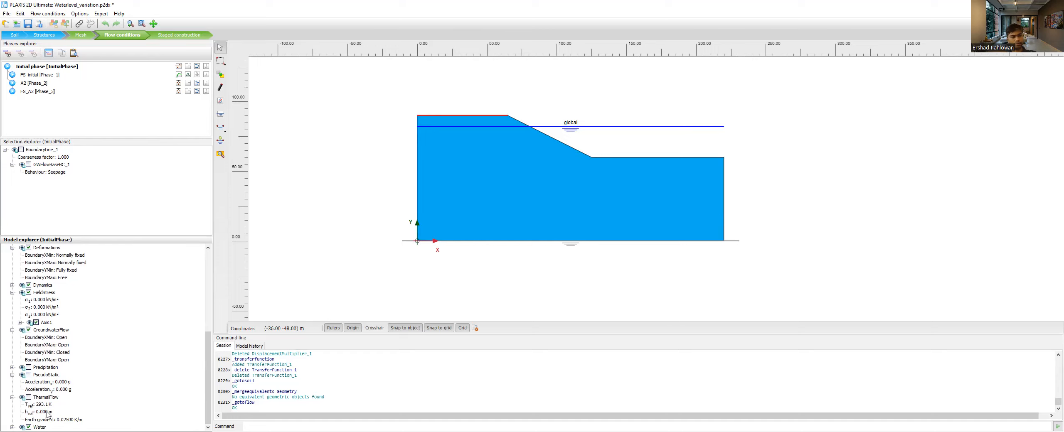
pyautogui.click(12, 428)
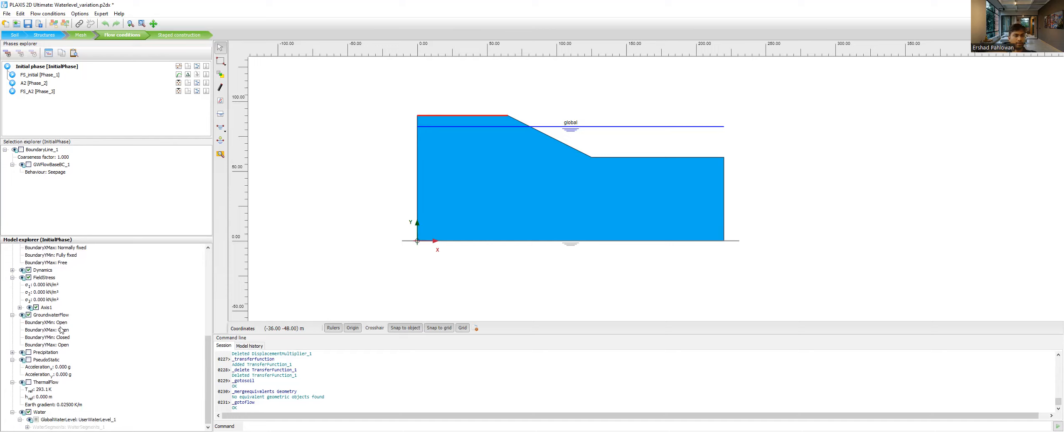
# - View the water levels available for GlobalWaterLevel under the Water model conditions, keeping UserWaterLevel_1 assigned
pyautogui.scroll(7, 62, 331)
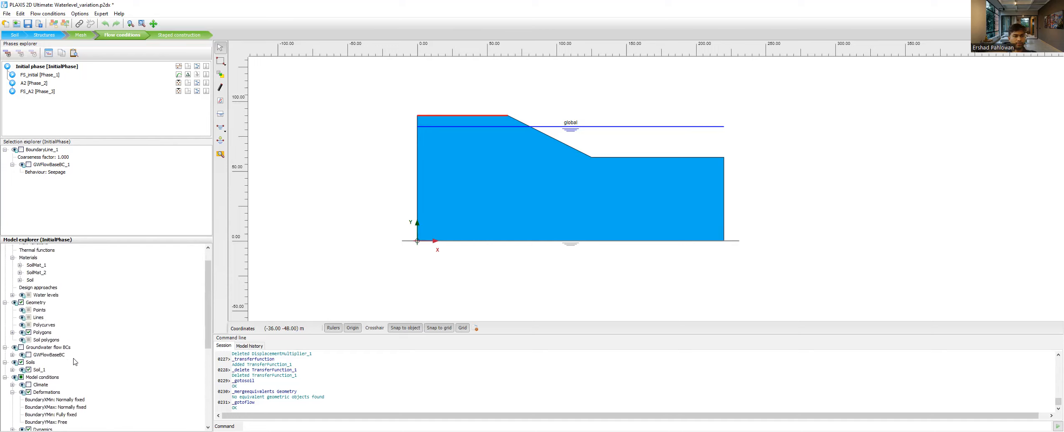
pyautogui.scroll(-7, 74, 362)
pyautogui.click(93, 420)
pyautogui.click(94, 421)
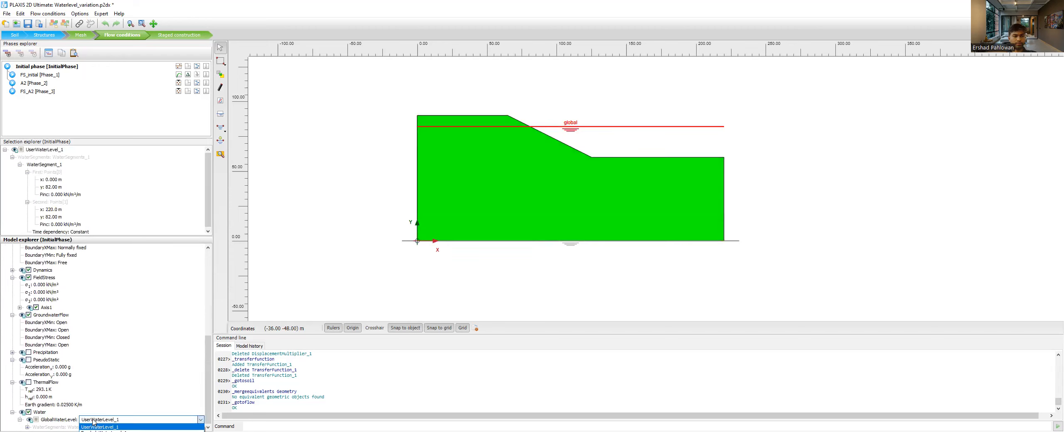
pyautogui.click(115, 419)
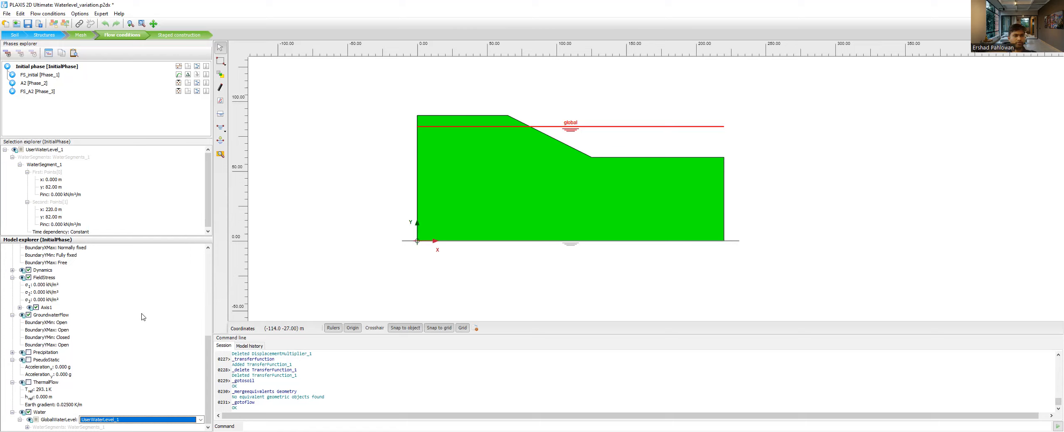
# - Collapse the Attributes library, Geometry, Groundwater flow BCs and Model conditions groups, and switch to the Staged construction mode
pyautogui.scroll(8, 145, 316)
pyautogui.click(5, 248)
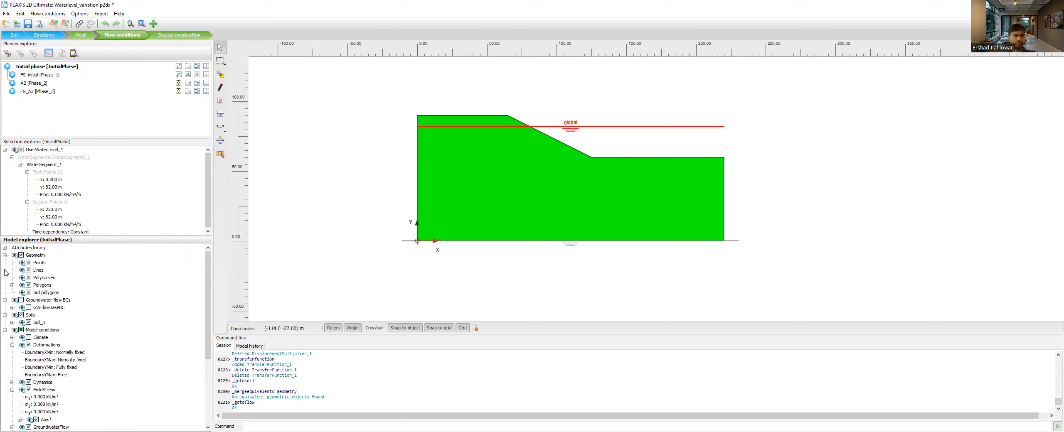
pyautogui.click(5, 255)
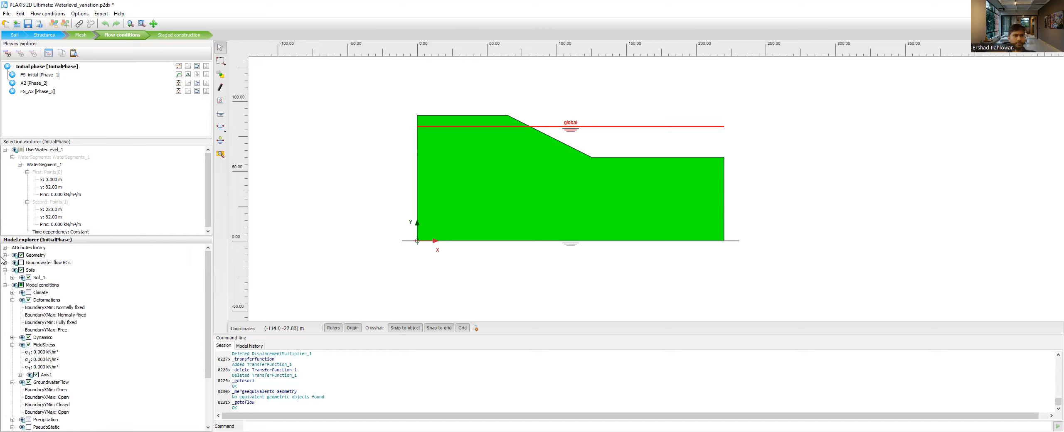
pyautogui.click(5, 286)
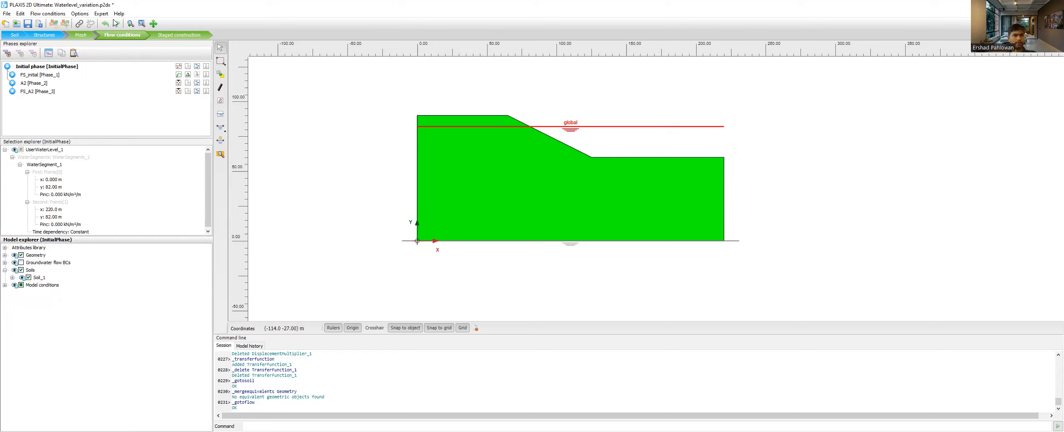
pyautogui.click(180, 36)
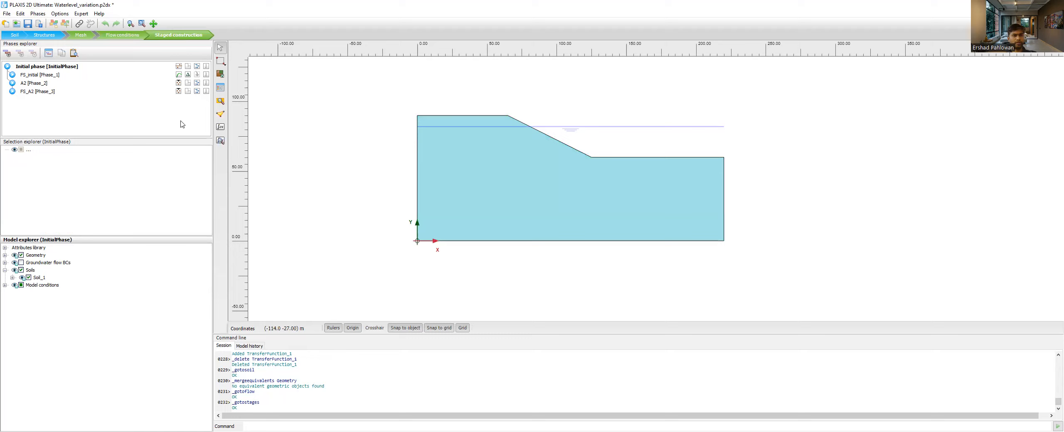